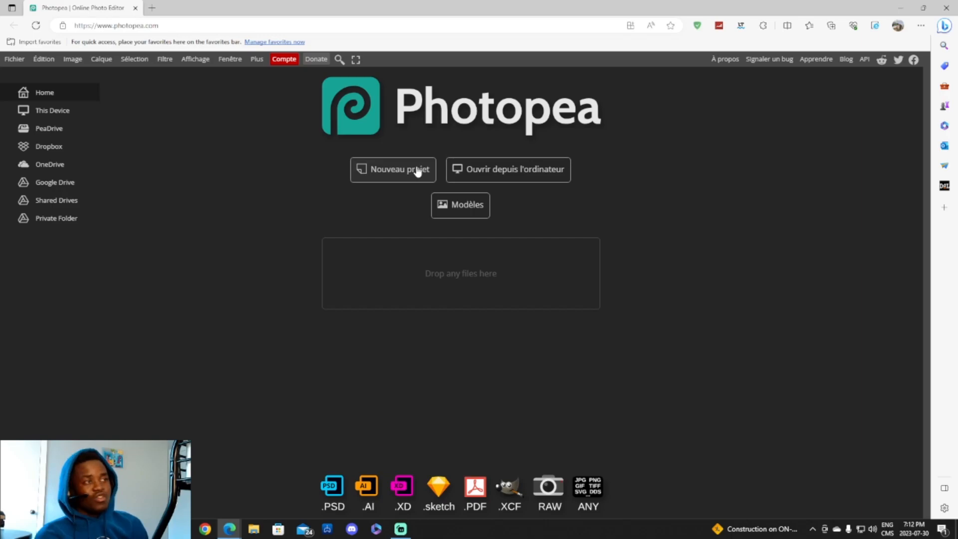
- Browse Photopea's Hot templates, such as Youtube thumbnail and 3D Logo Mockup on Wall, then start a search
click(456, 208)
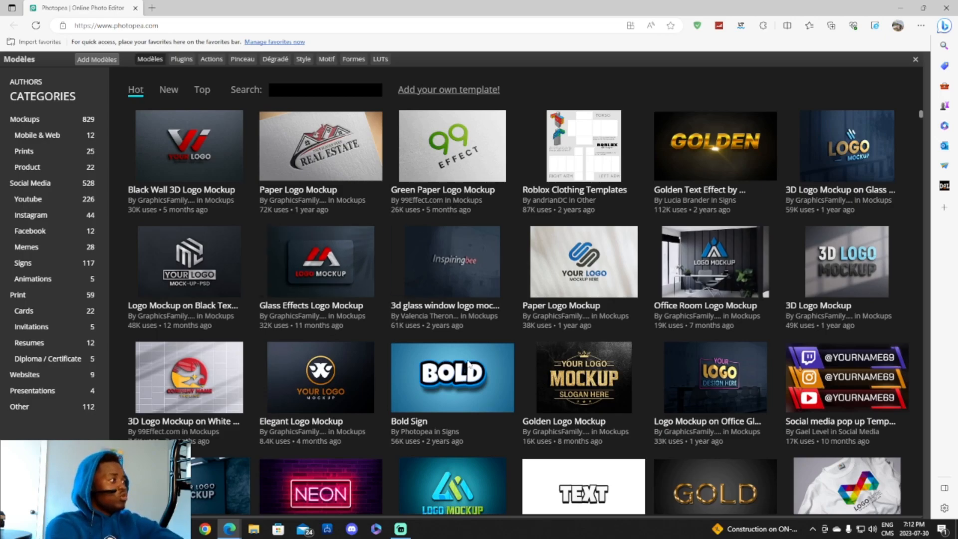
scroll(589, 319, down, 3)
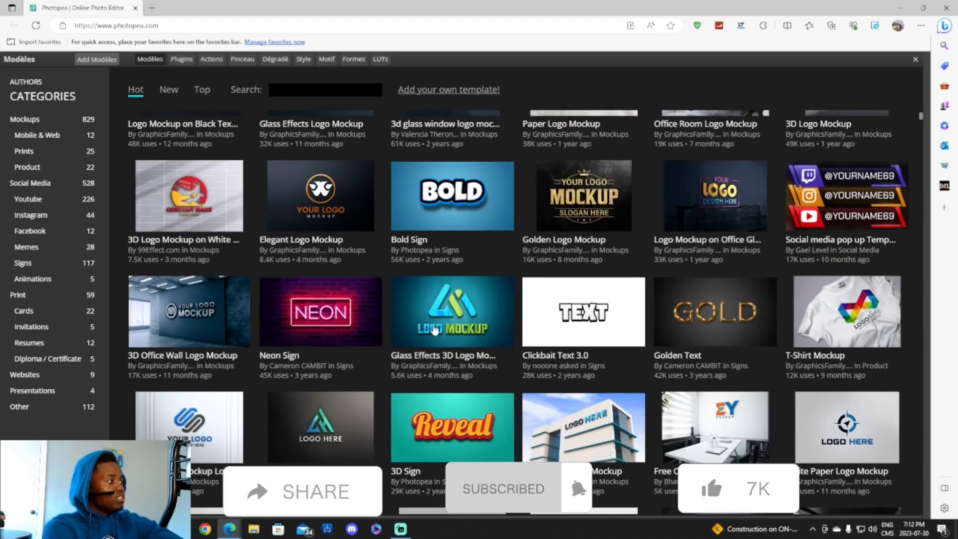
scroll(279, 242, up, 2)
scroll(282, 241, up, 2)
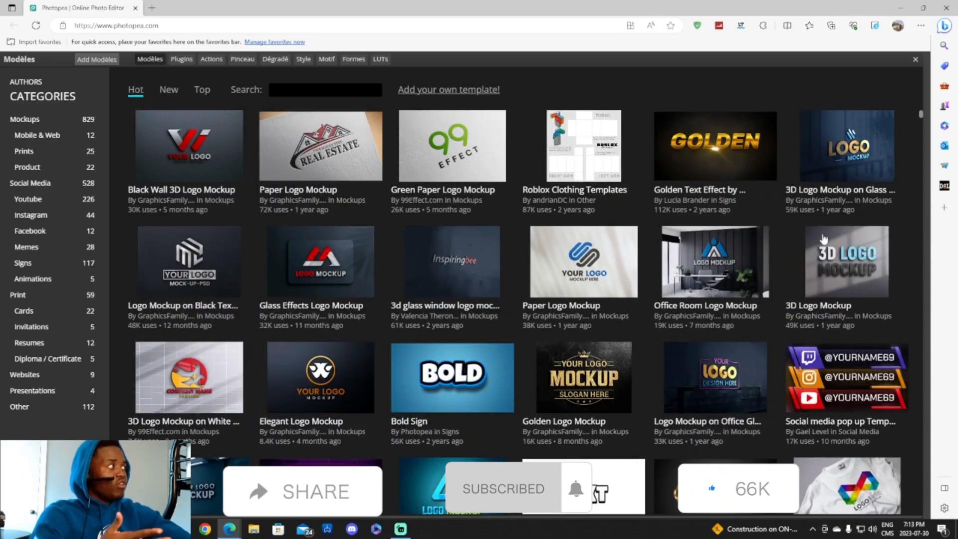
scroll(229, 239, down, 1)
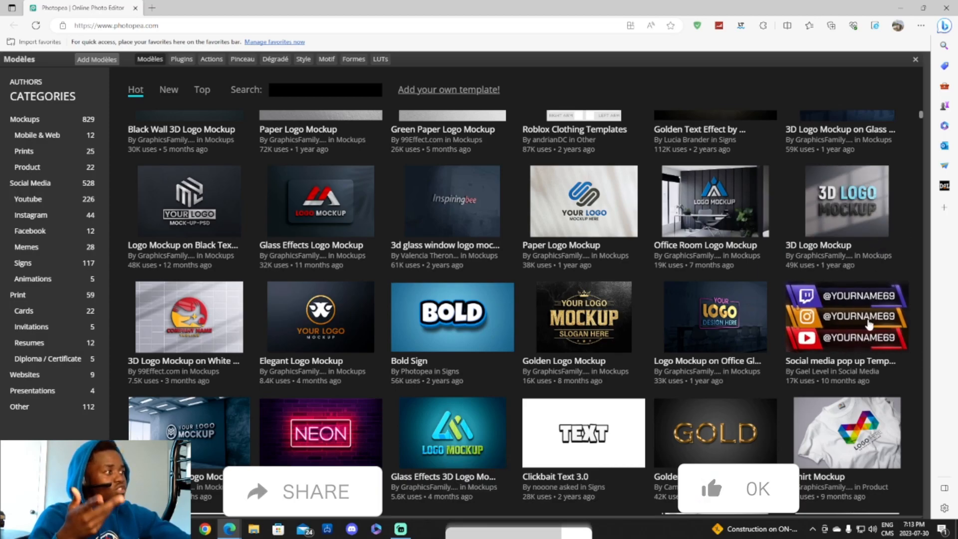
scroll(870, 331, down, 6)
scroll(735, 315, down, 4)
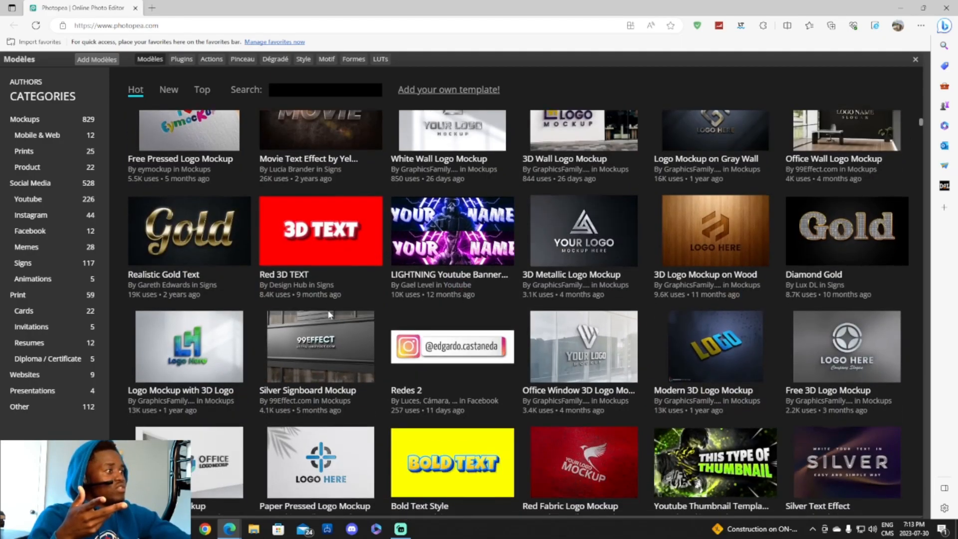
scroll(439, 234, down, 5)
scroll(256, 161, up, 9)
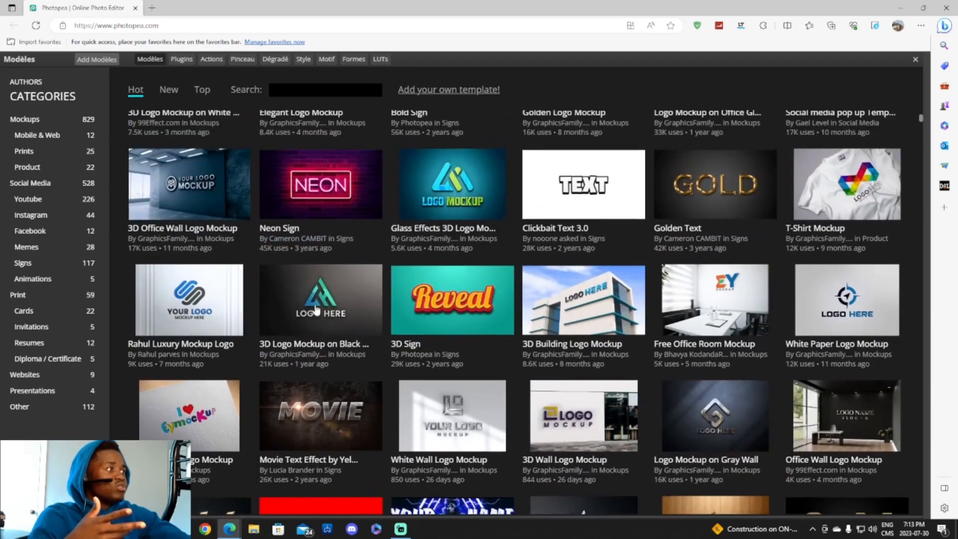
scroll(165, 309, down, 10)
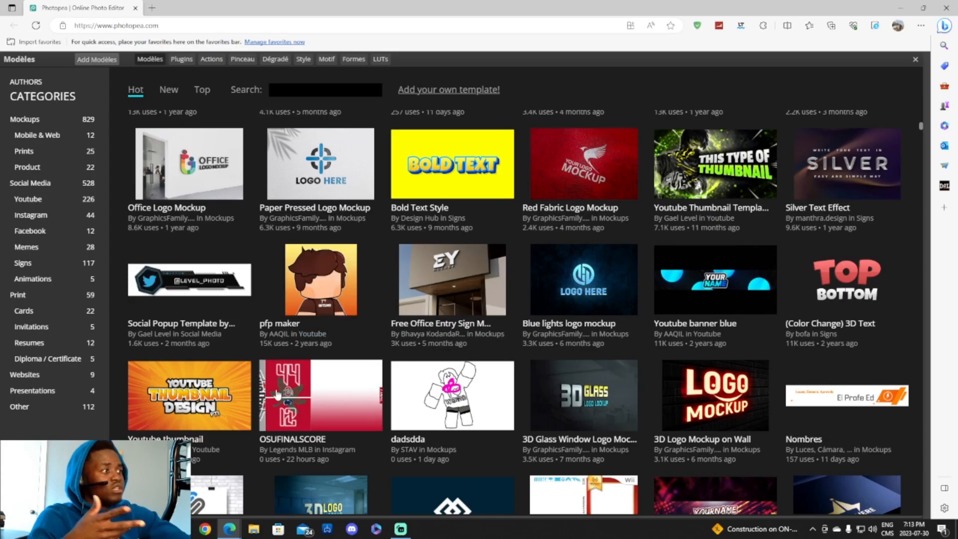
scroll(241, 286, down, 4)
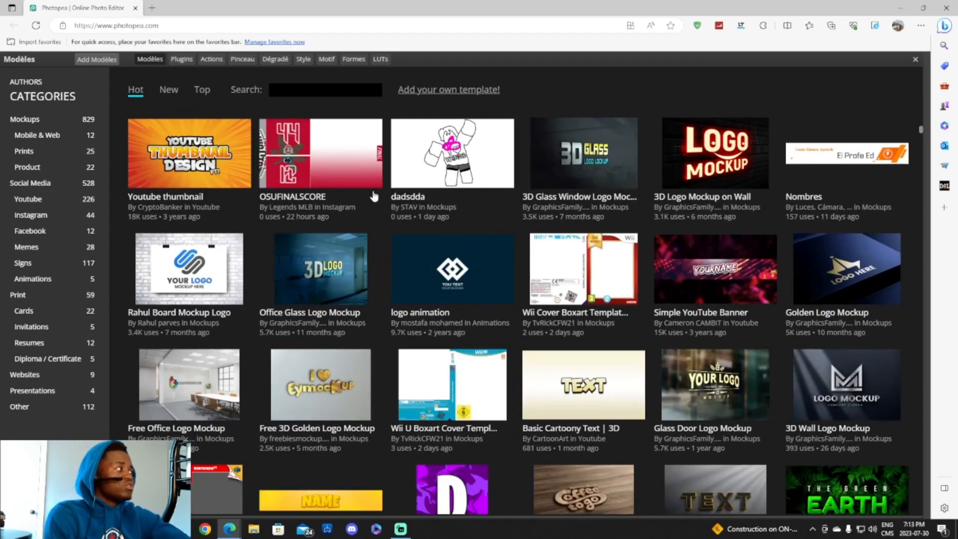
click(309, 90)
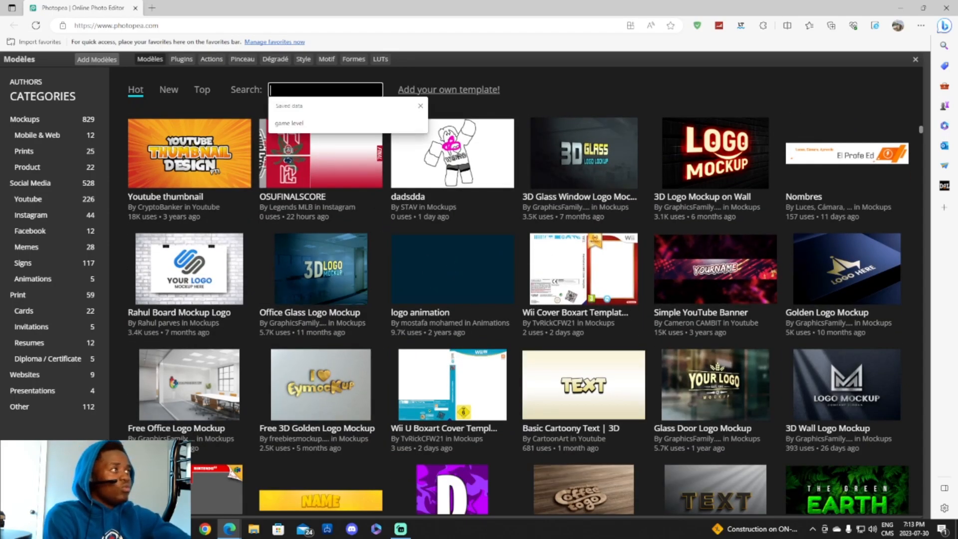
- Search templates for 'game level' and open the Social media pop up Template as a project
click(314, 124)
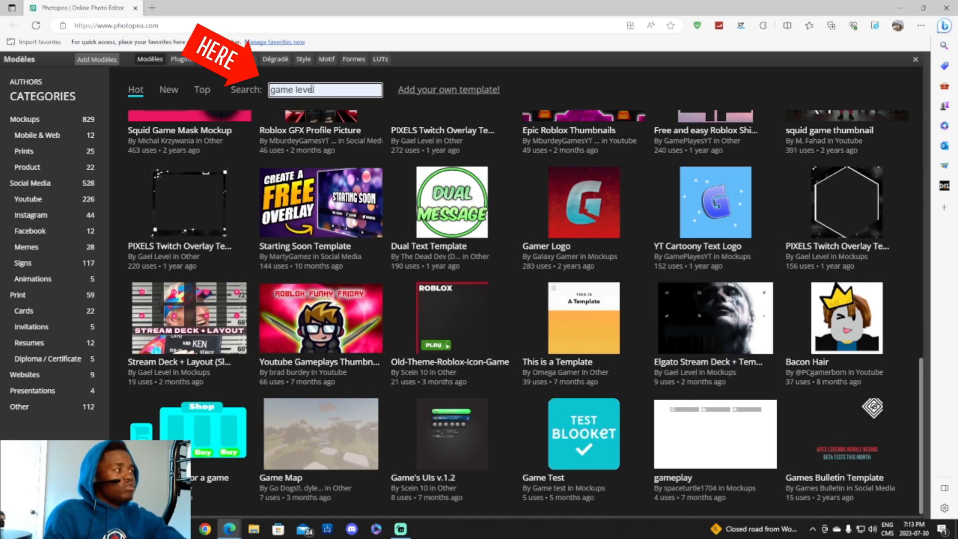
scroll(392, 192, up, 7)
scroll(393, 193, up, 5)
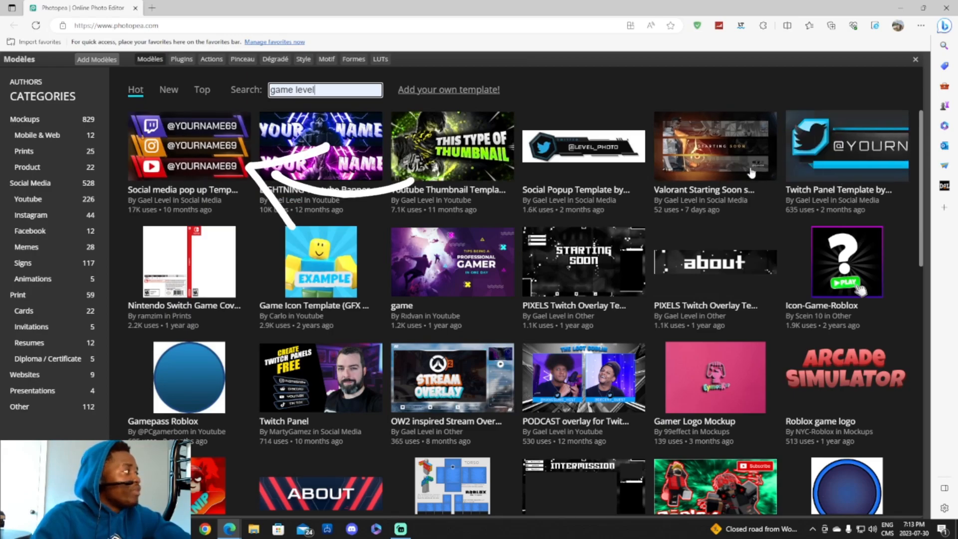
click(182, 143)
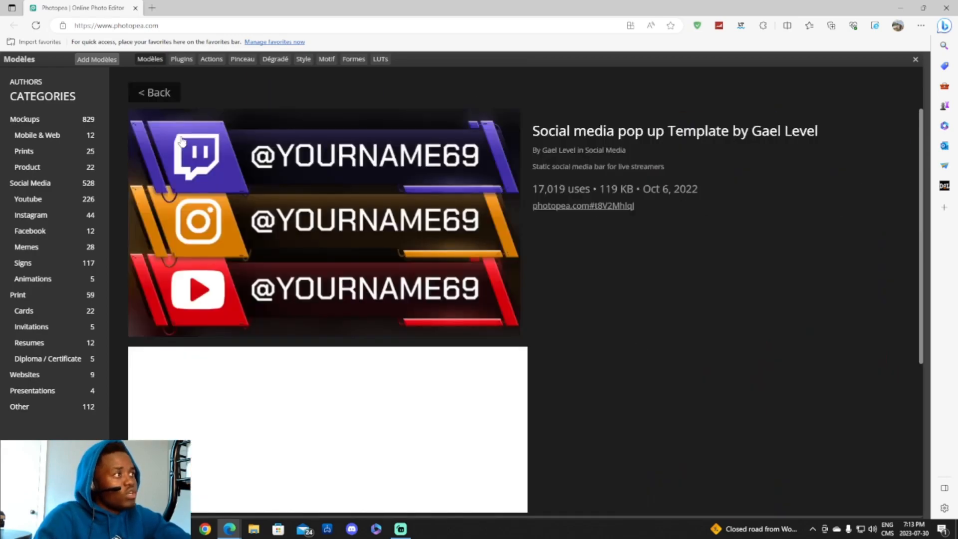
click(349, 222)
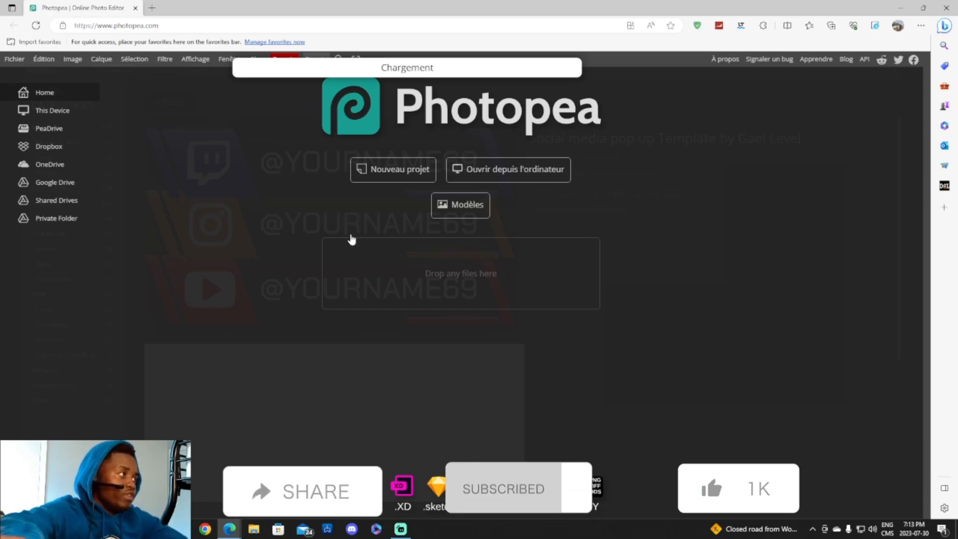
- Glance at Streamlabs Desktop, then return to Photopea in the browser
click(400, 528)
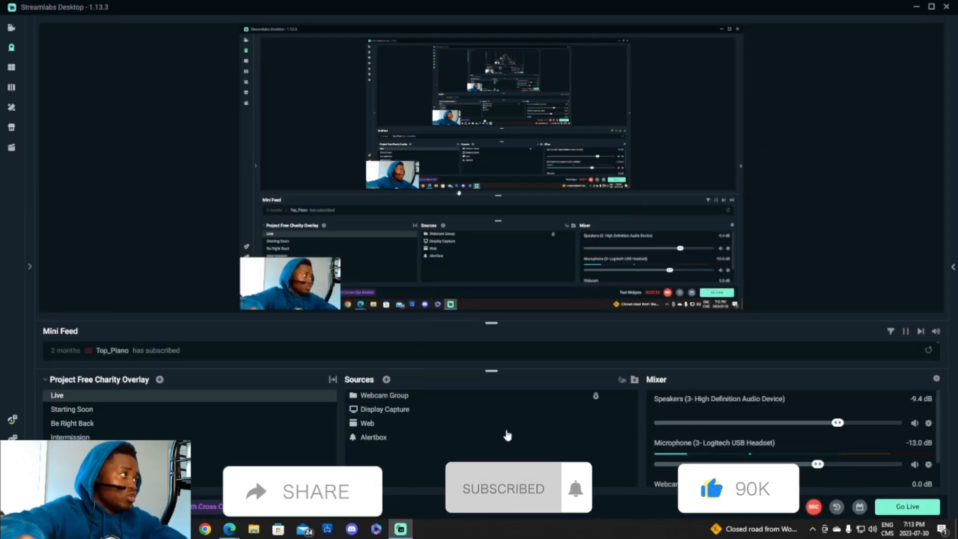
mouse_move(230, 528)
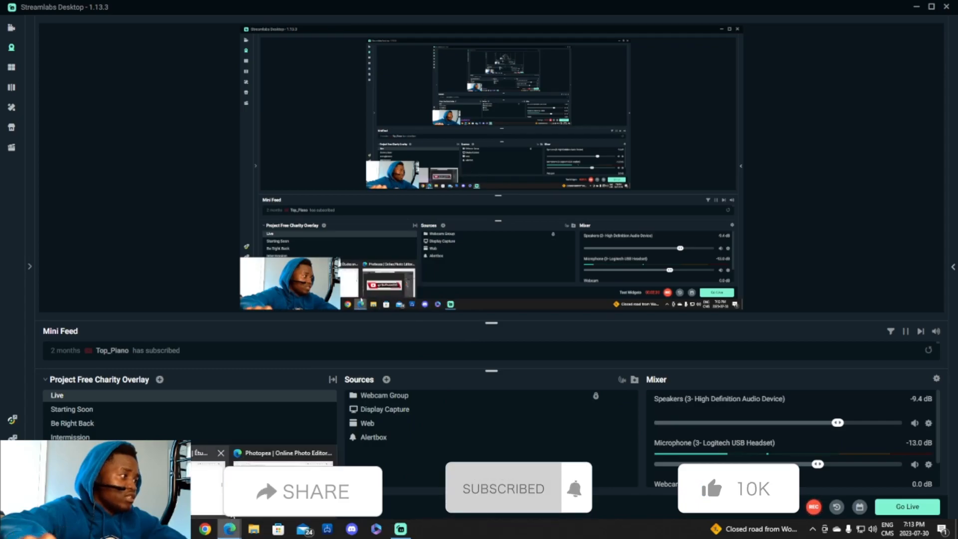
click(274, 453)
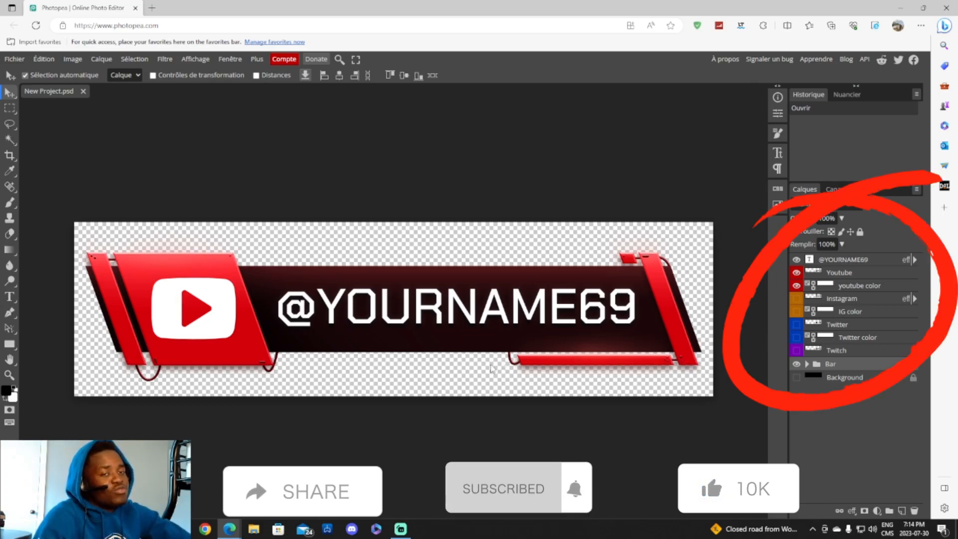
click(807, 364)
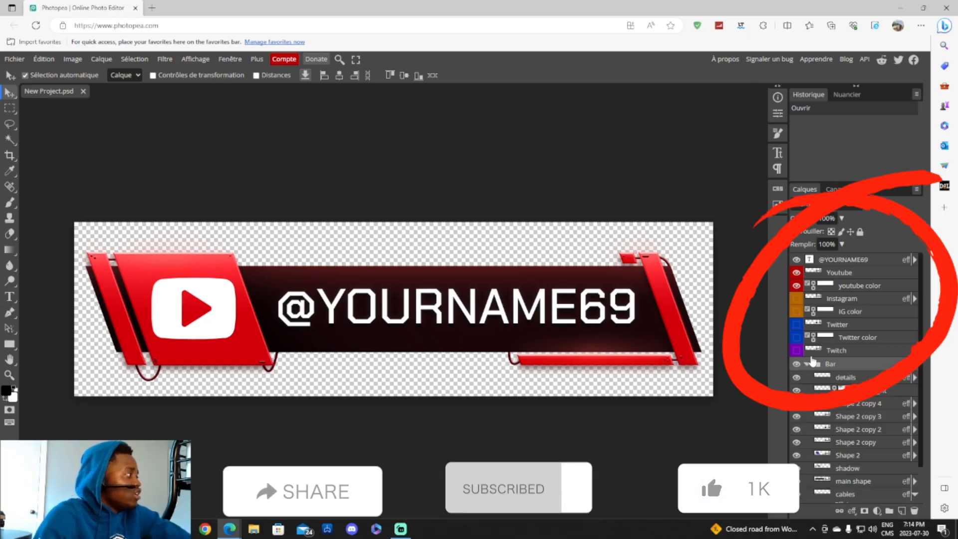
scroll(877, 443, down, 1)
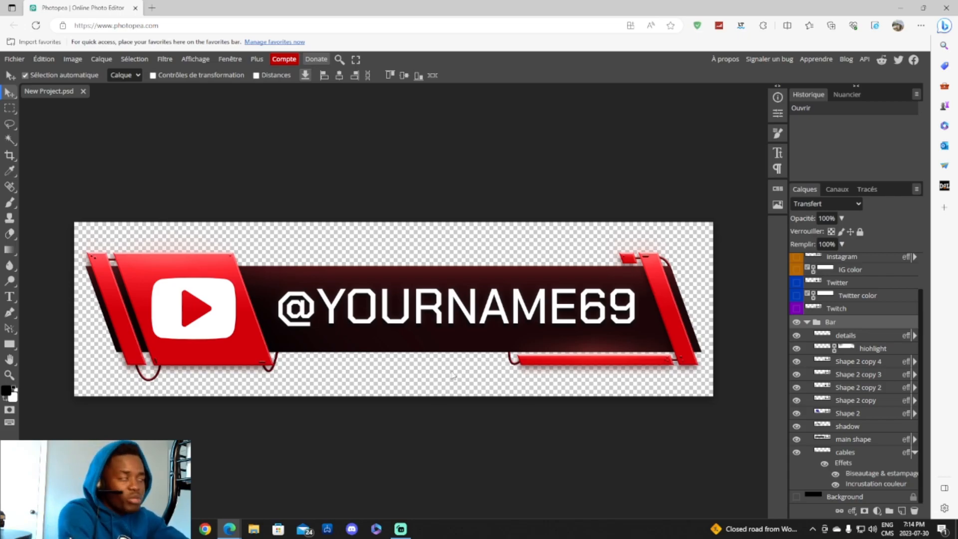
click(807, 322)
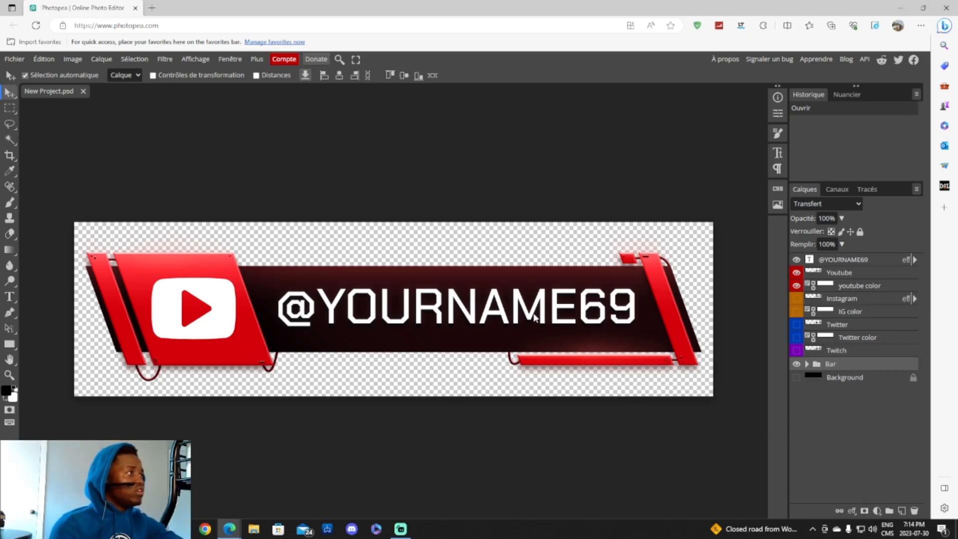
click(796, 273)
click(796, 273)
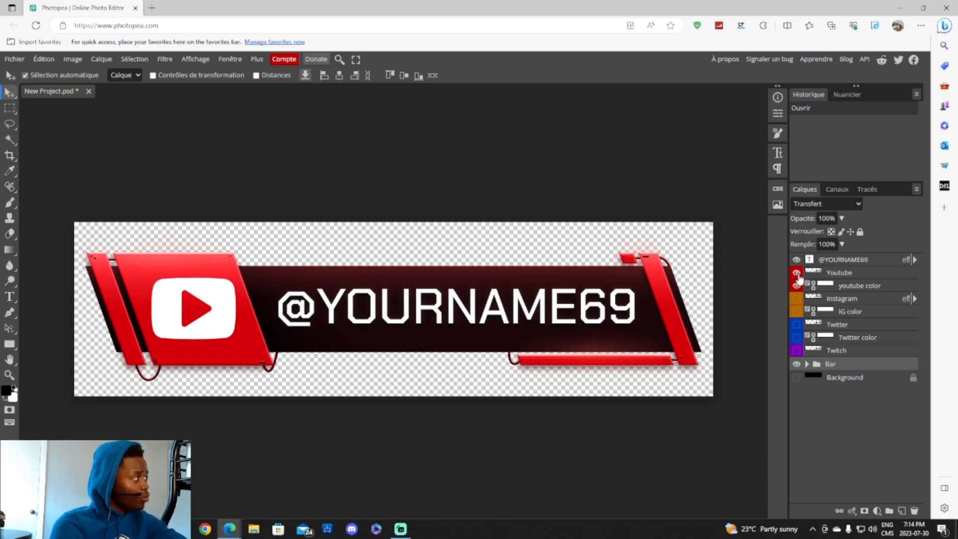
click(796, 273)
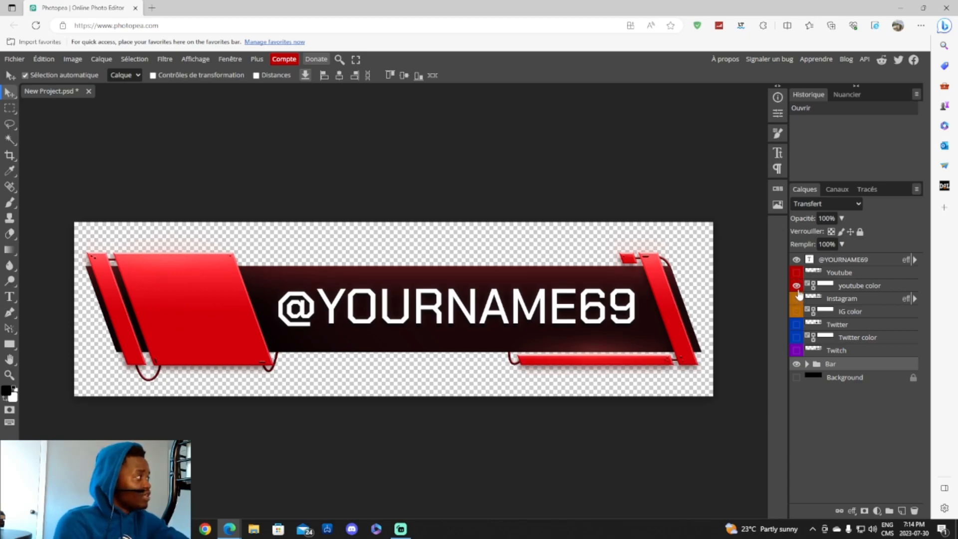
click(796, 286)
click(796, 285)
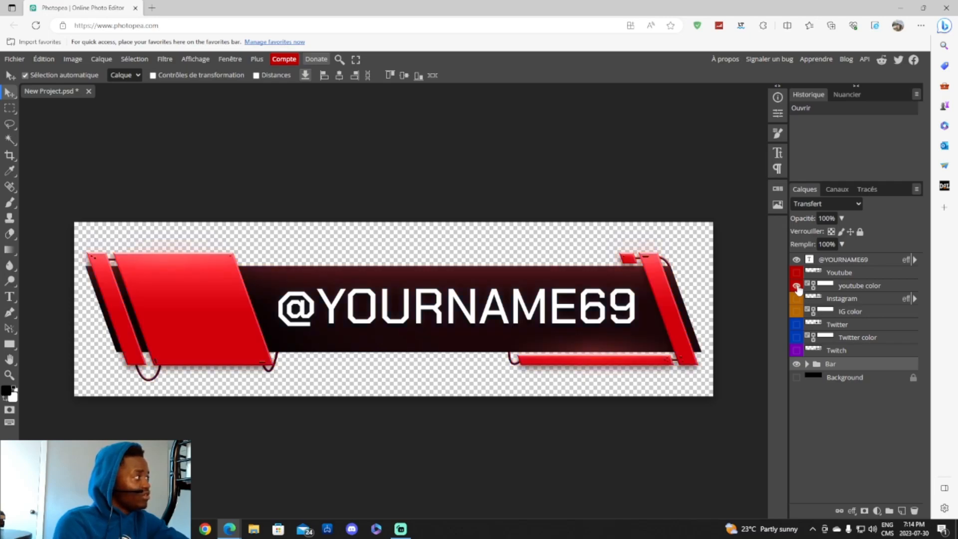
click(796, 286)
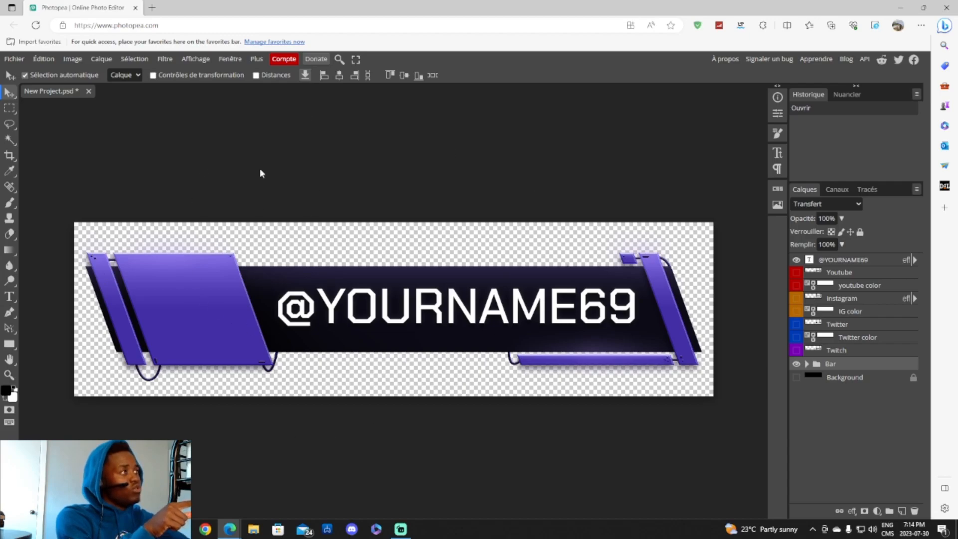
click(796, 286)
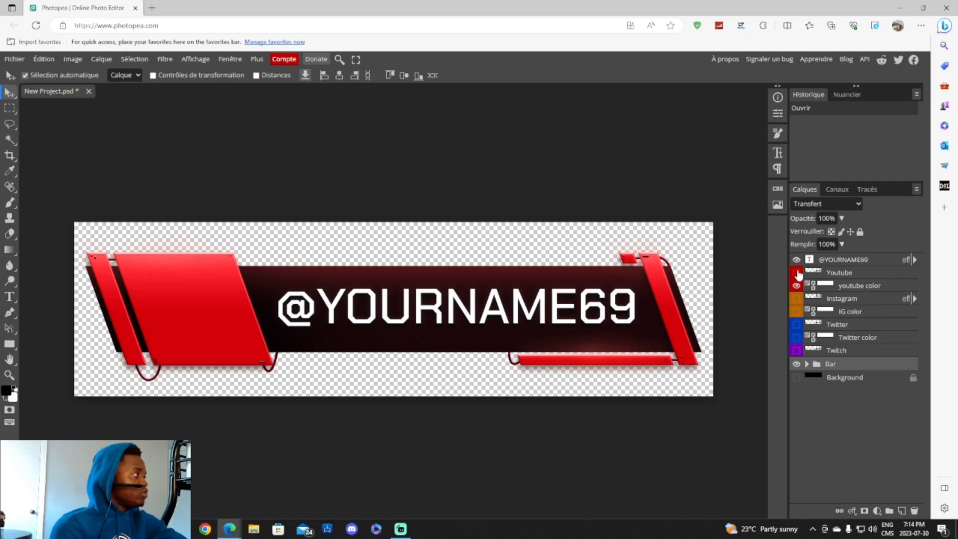
click(796, 273)
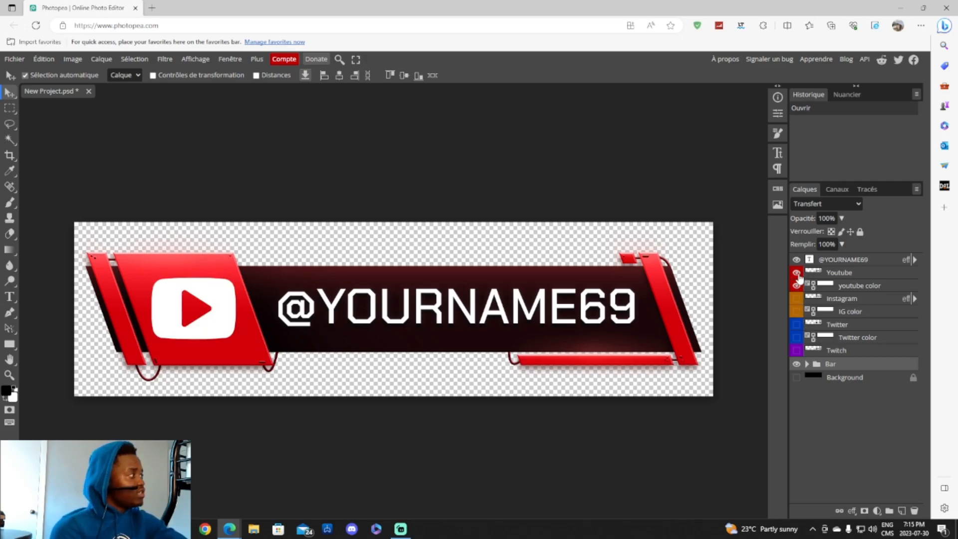
click(796, 272)
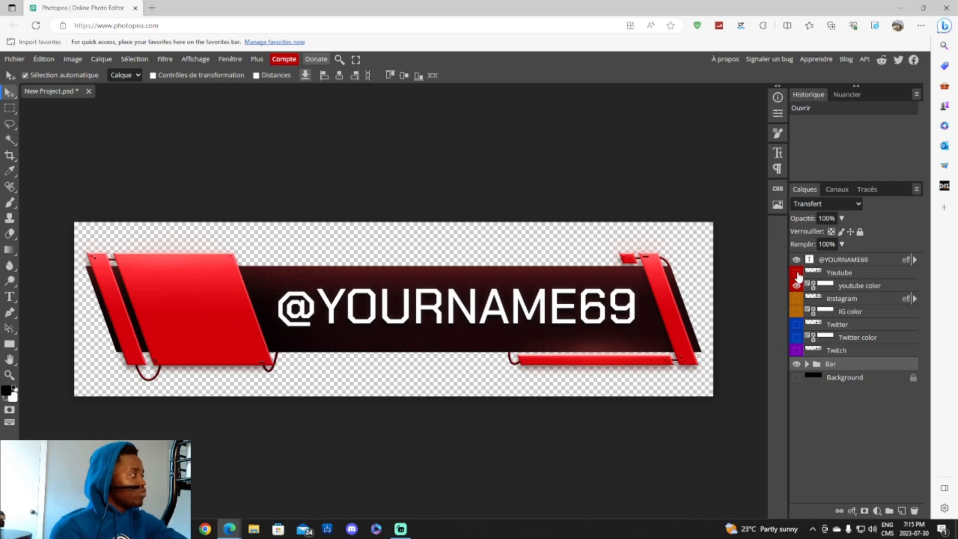
click(796, 299)
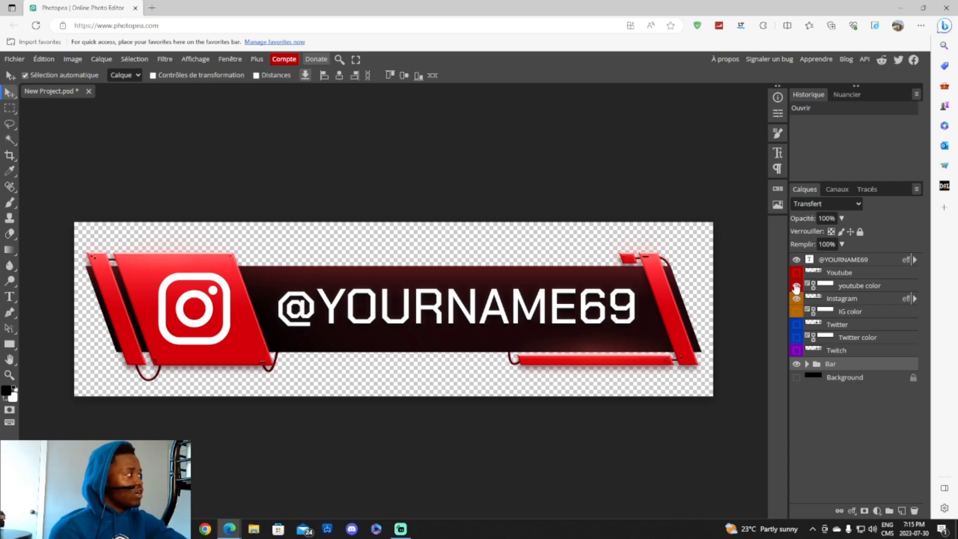
click(796, 287)
click(797, 312)
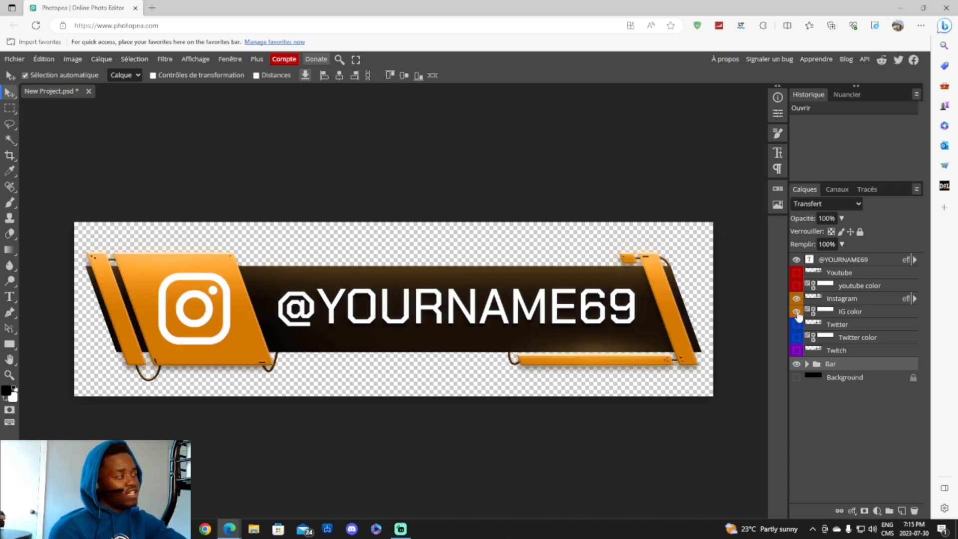
click(796, 311)
click(796, 299)
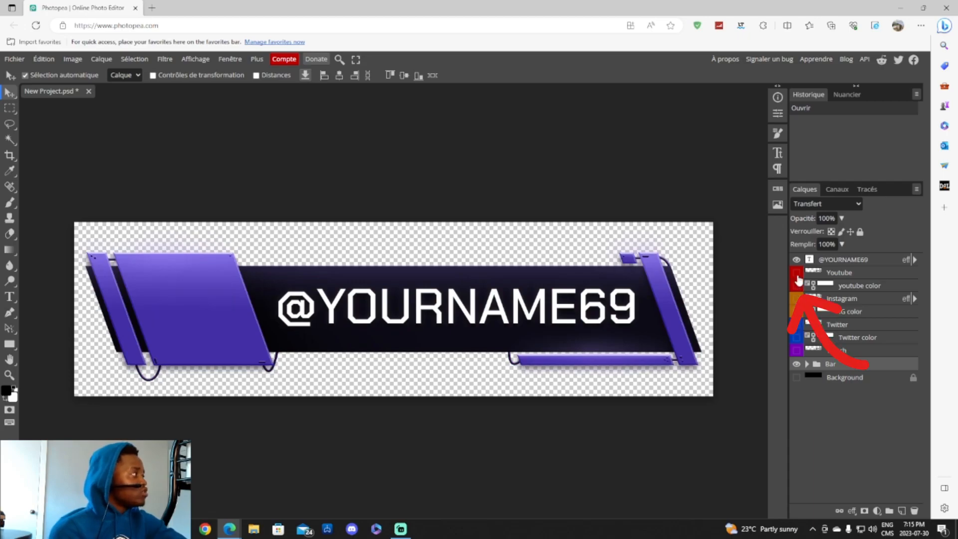
click(796, 272)
click(797, 286)
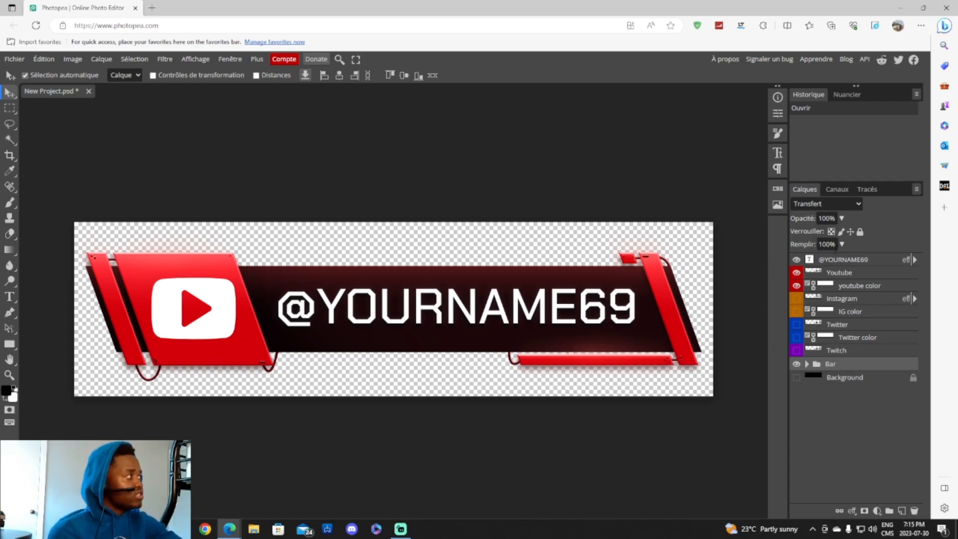
click(810, 264)
double_click(809, 260)
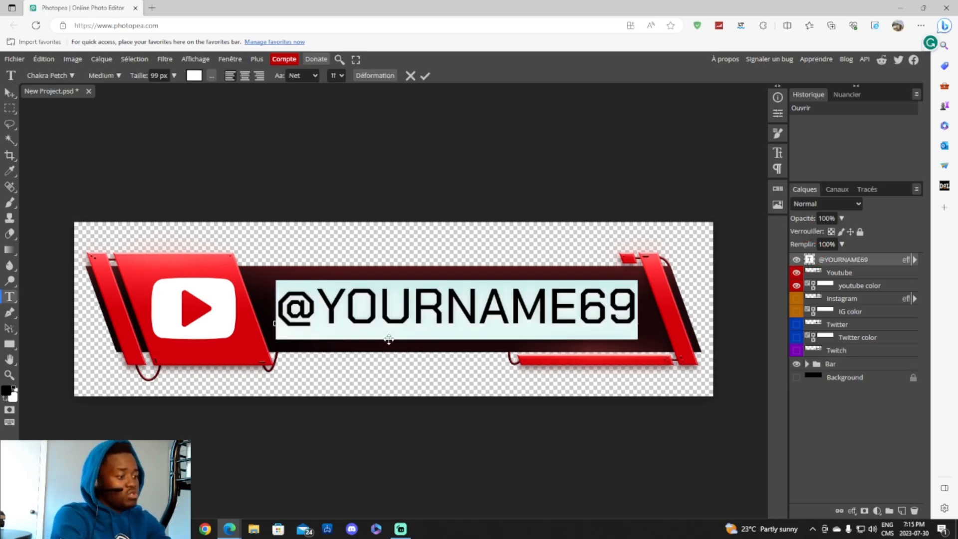
text(dm)
key(BackSpace)
key(BackSpace)
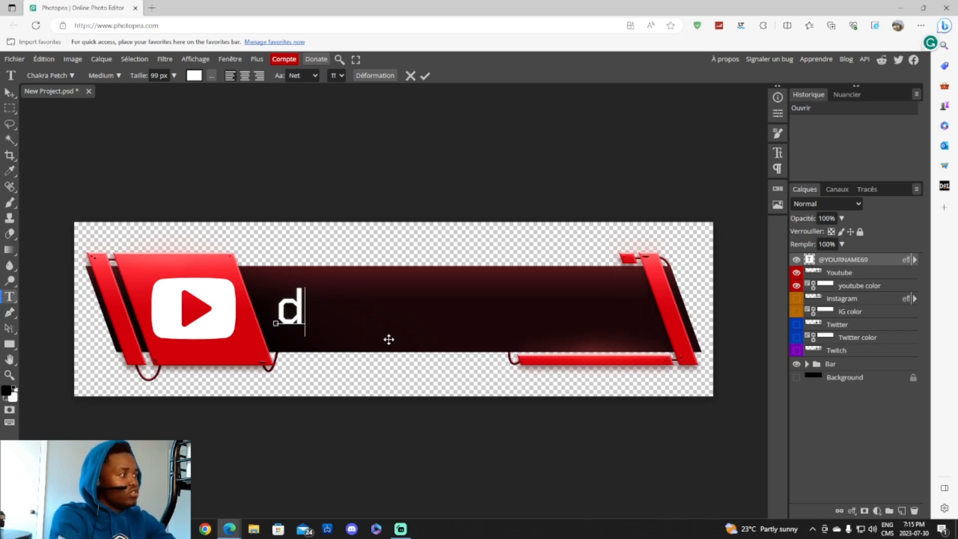
text(dm)
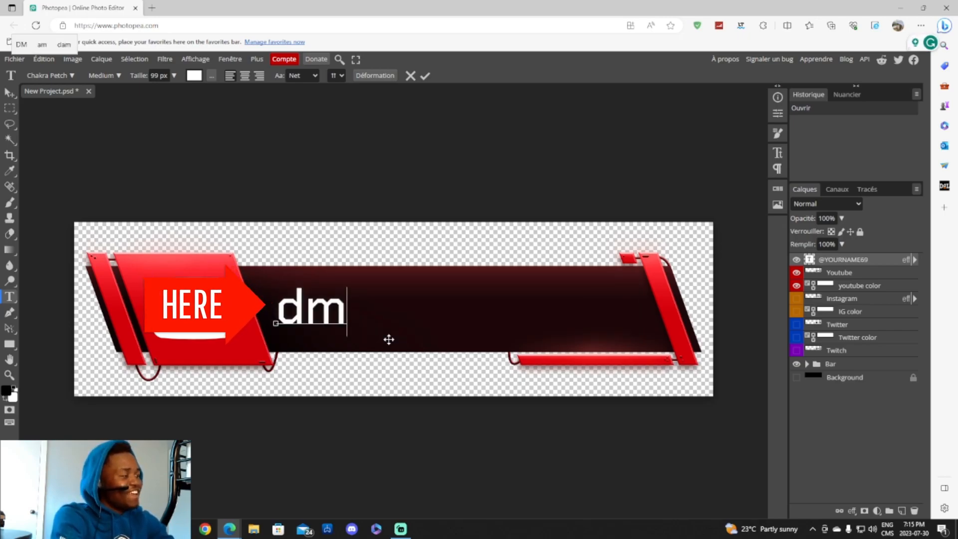
key(BackSpace)
key(BackSpace)
text(DM)
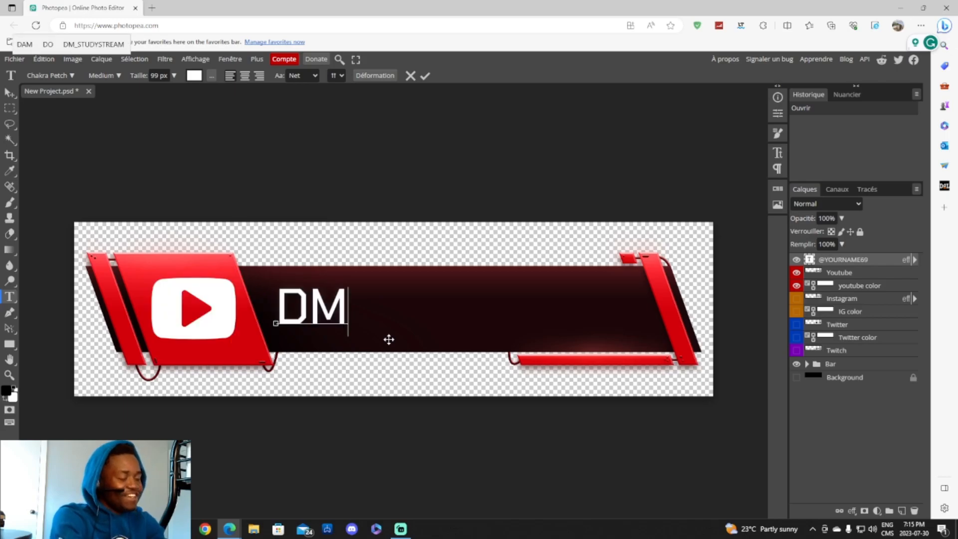
text(_)
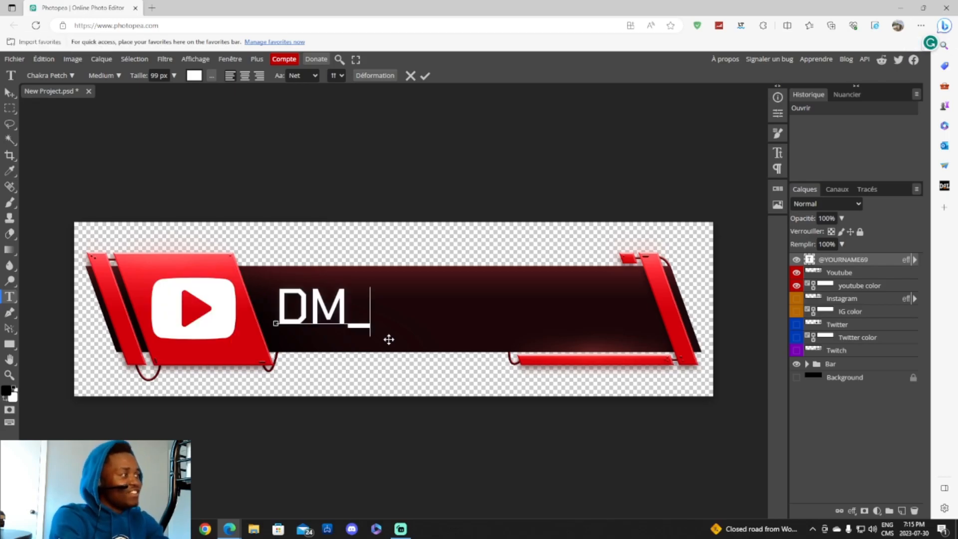
text(Stusty)
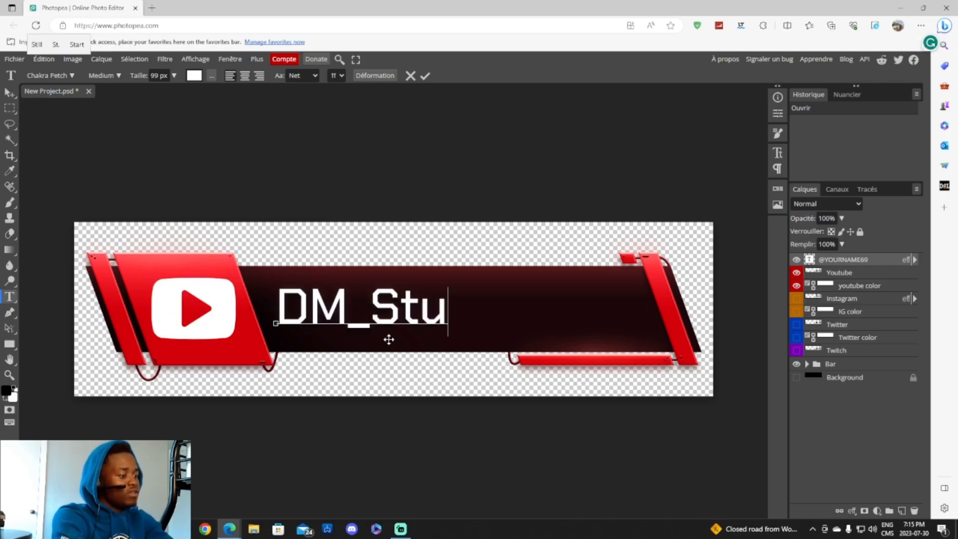
key(BackSpace)
key(BackSpace)
key(BackSpace)
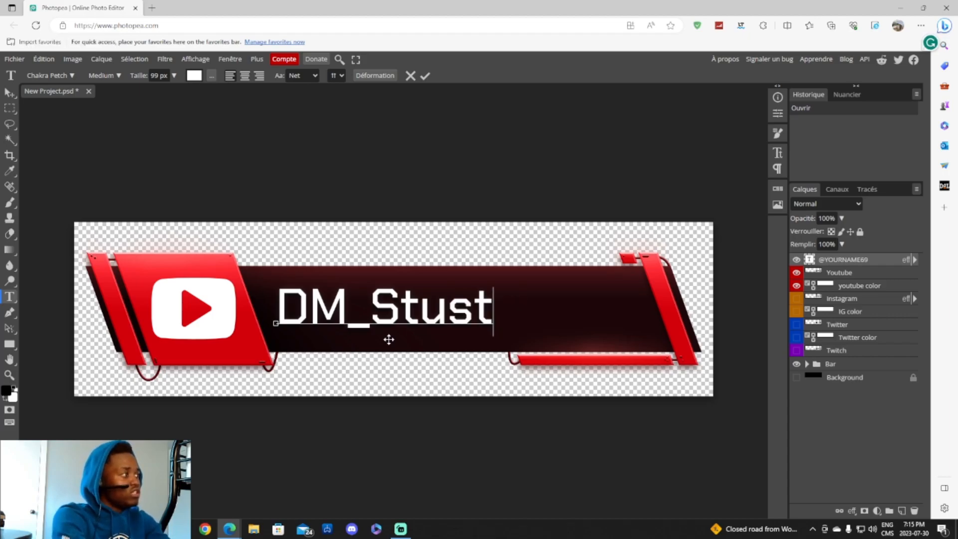
text(dyS)
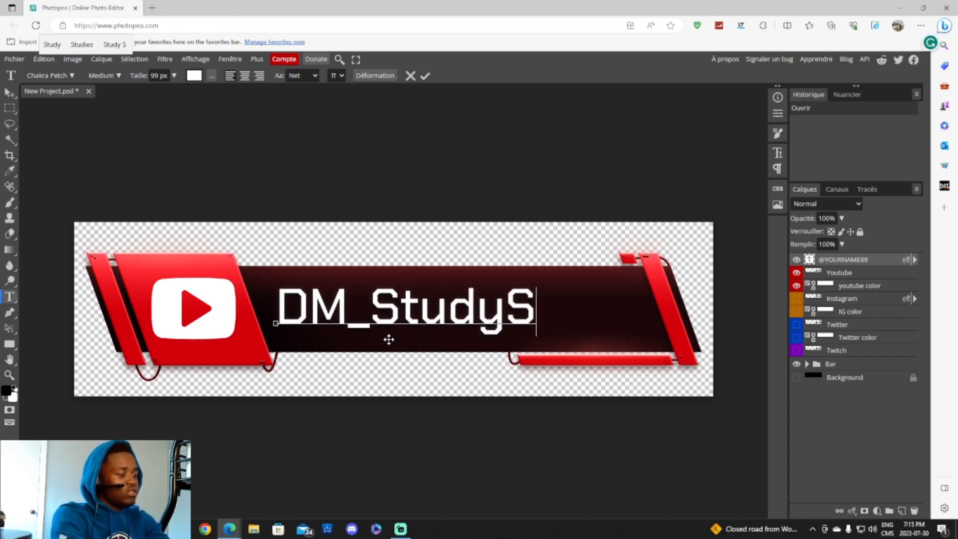
text(tream)
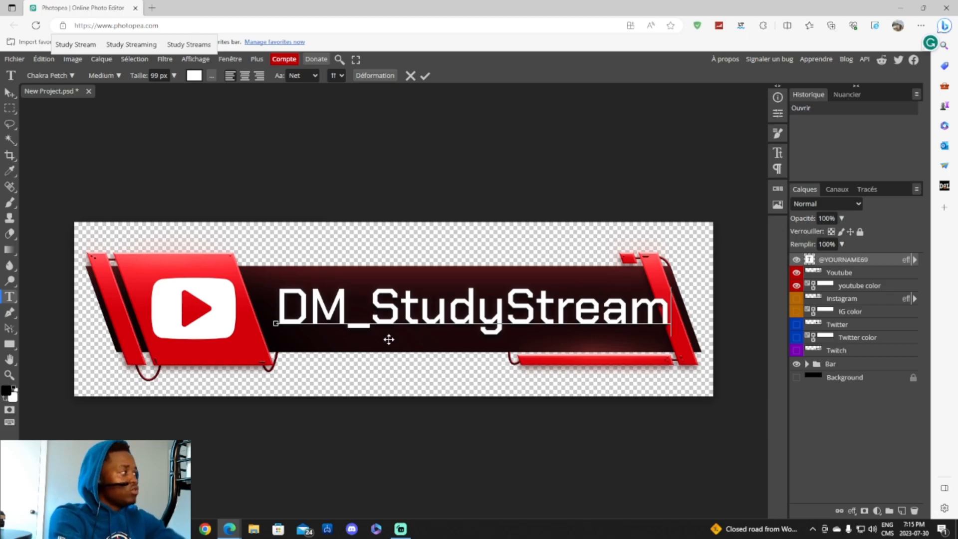
- Nudge the DM_StudyStream name text slightly left on the banner
click(275, 323)
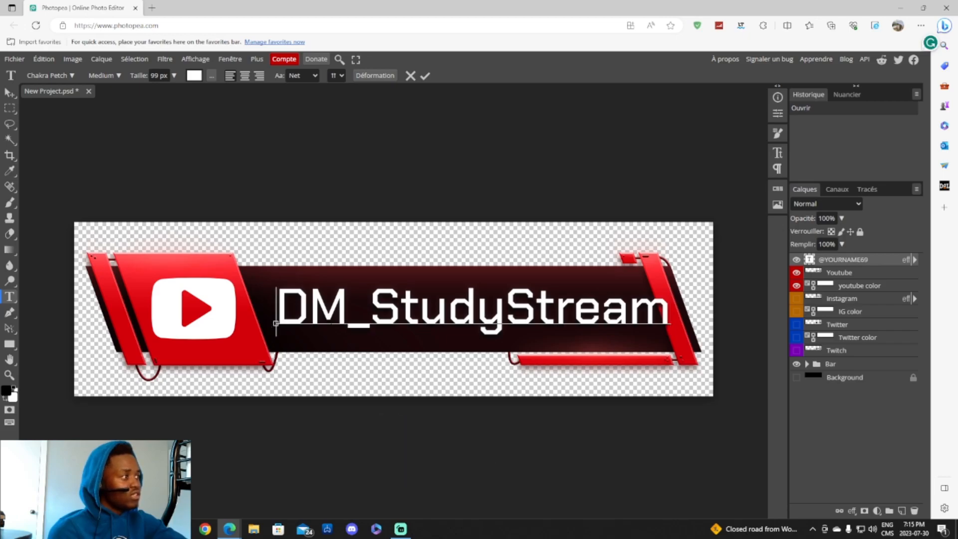
click(310, 312)
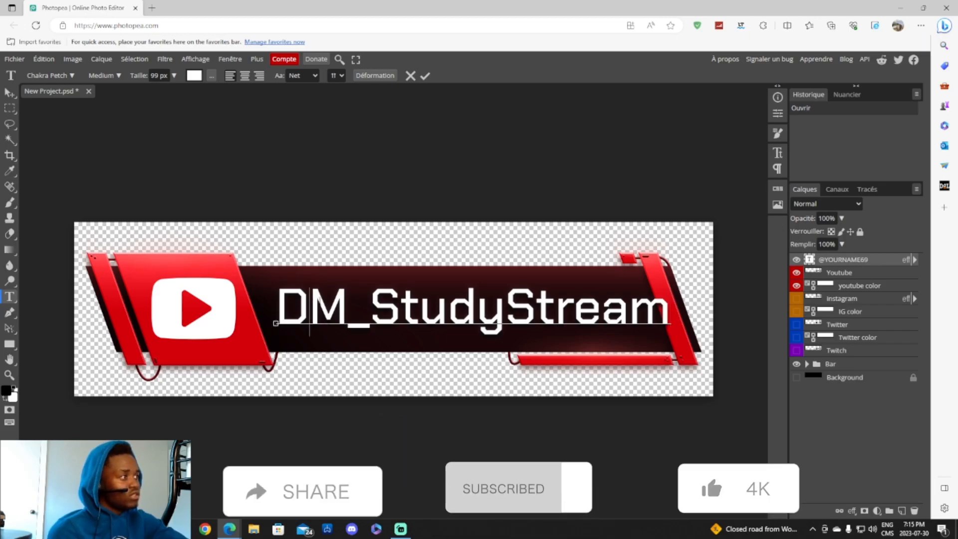
drag(260, 319, 249, 322)
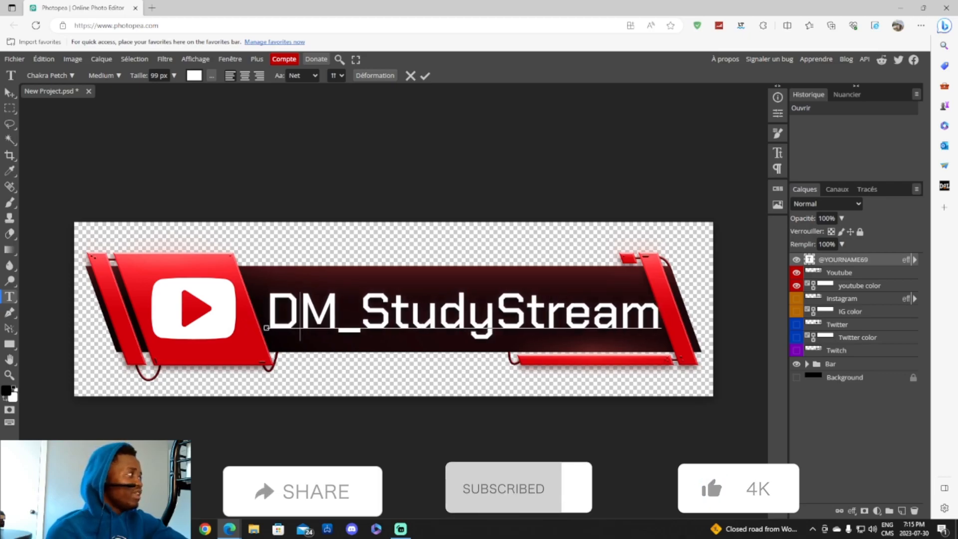
- Select all the name text and shrink it from 99 px to 94 px in the Character panel
click(778, 153)
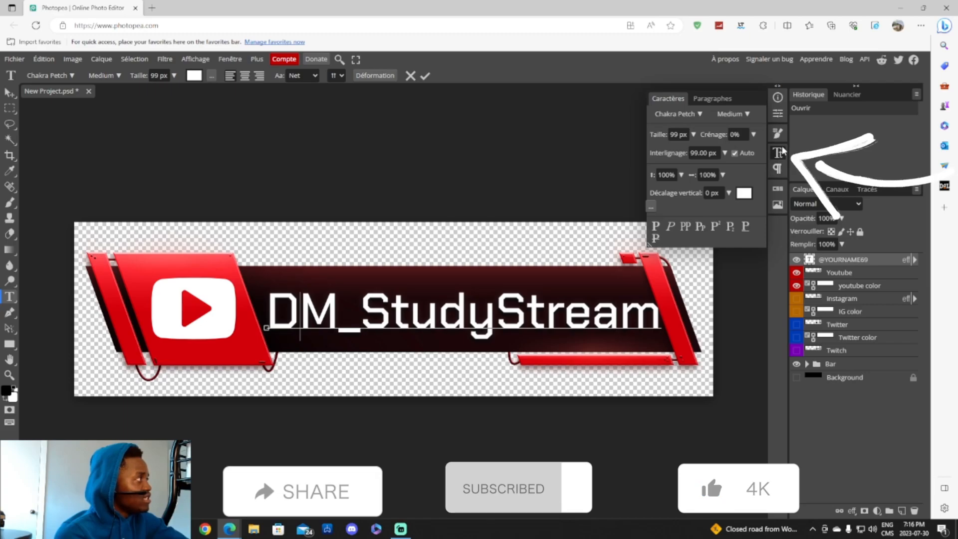
mouse_move(660, 136)
mouse_down()
mouse_move(649, 136)
mouse_move(658, 136)
mouse_up()
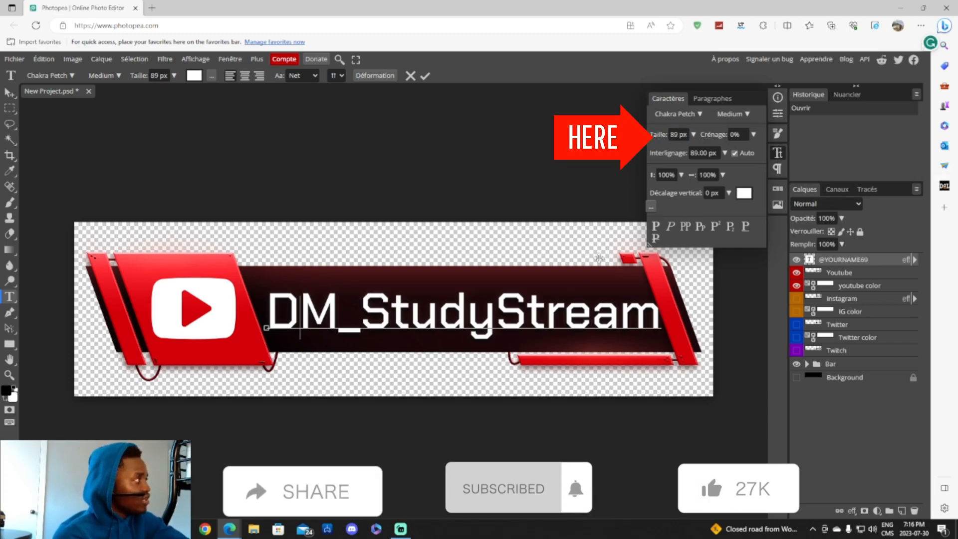
double_click(556, 308)
key(ctrl+a)
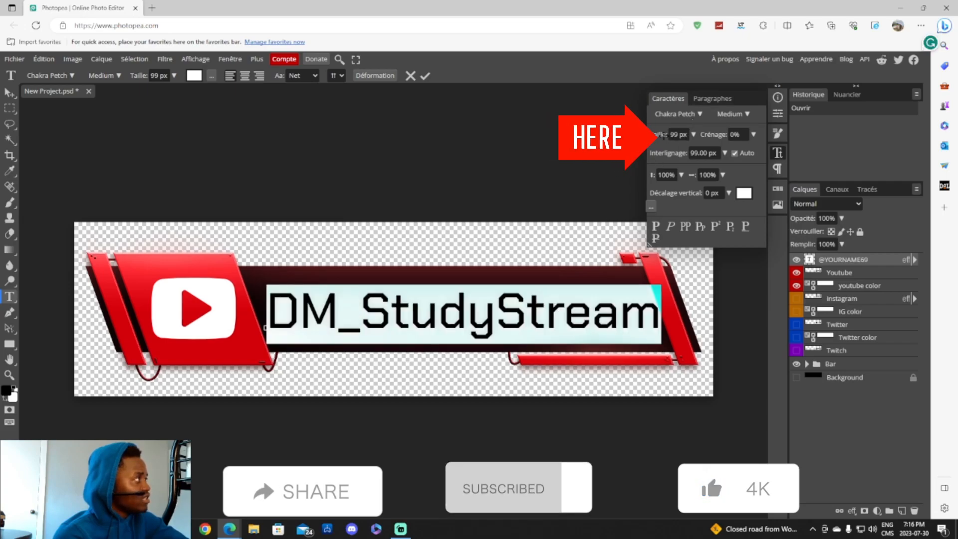
drag(658, 136, 658, 135)
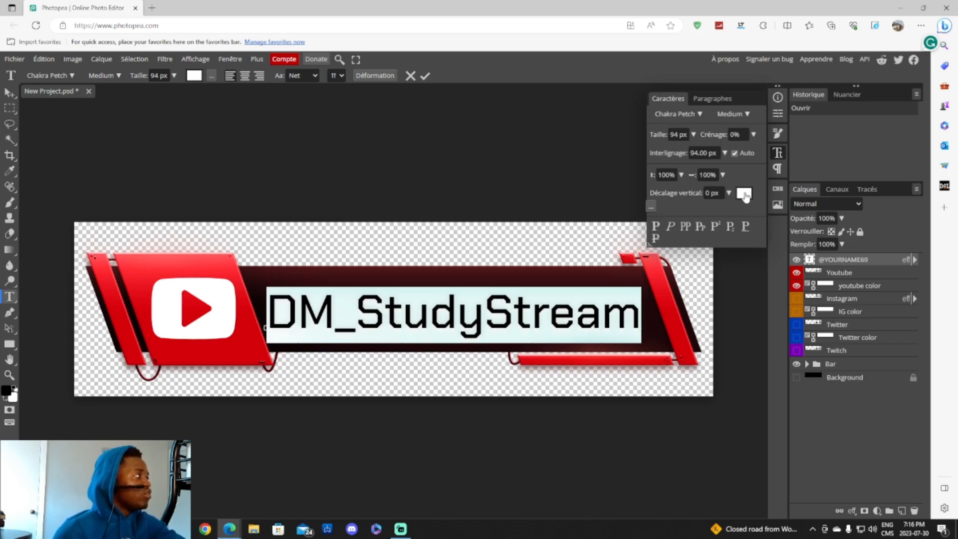
click(778, 153)
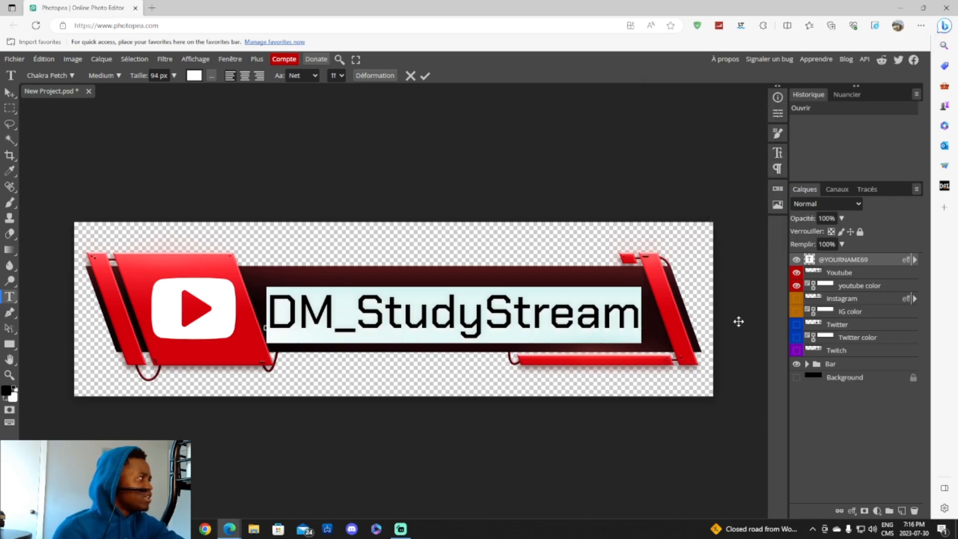
click(547, 317)
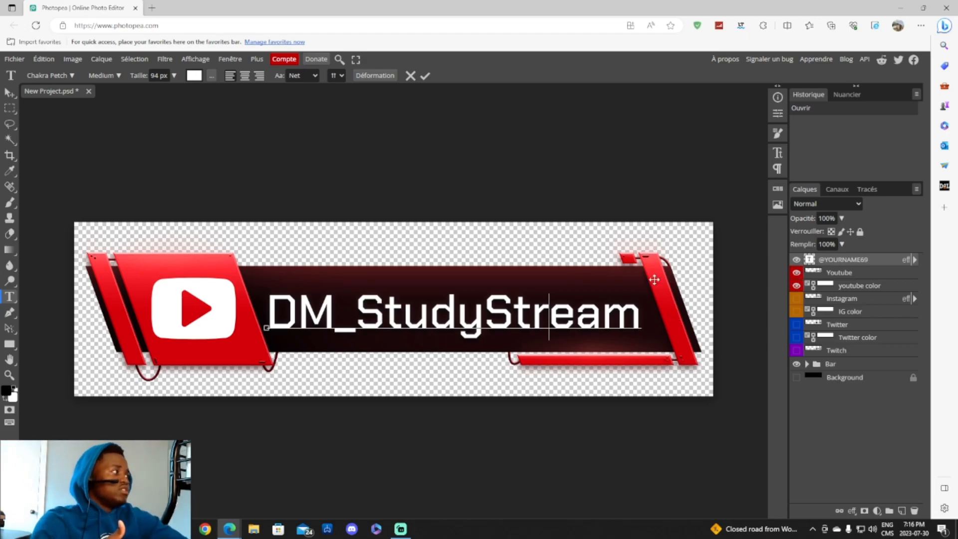
click(266, 320)
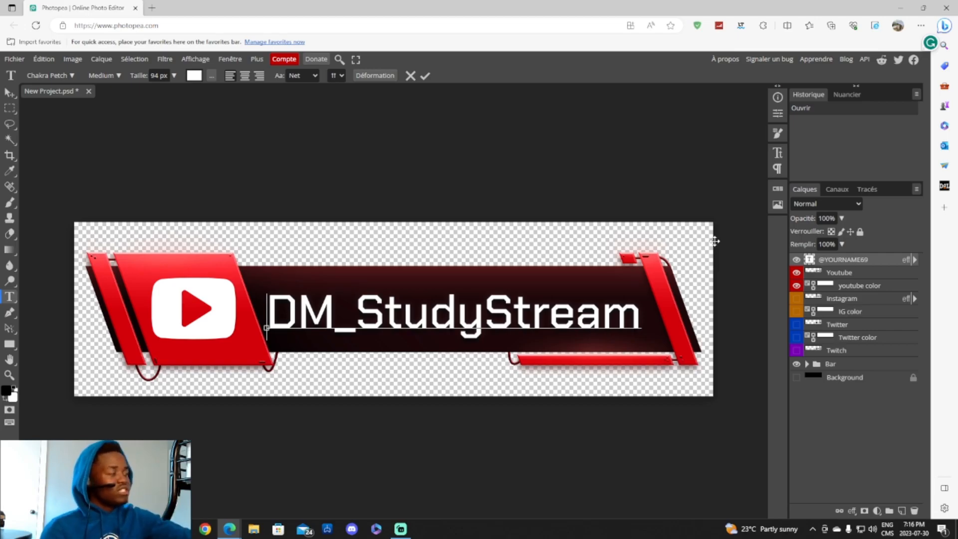
- Export the YouTube banner as the 1280×349 PNG New Project.png
click(14, 59)
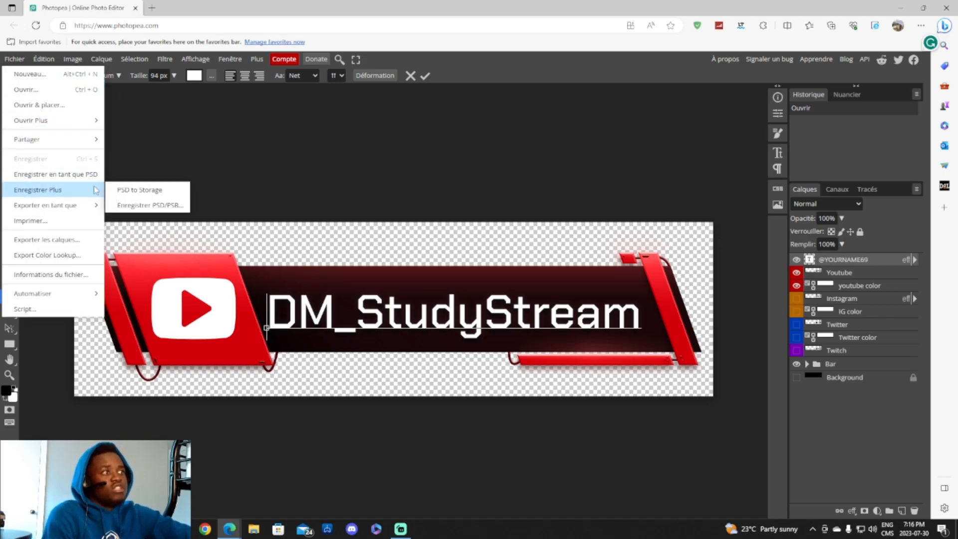
click(350, 178)
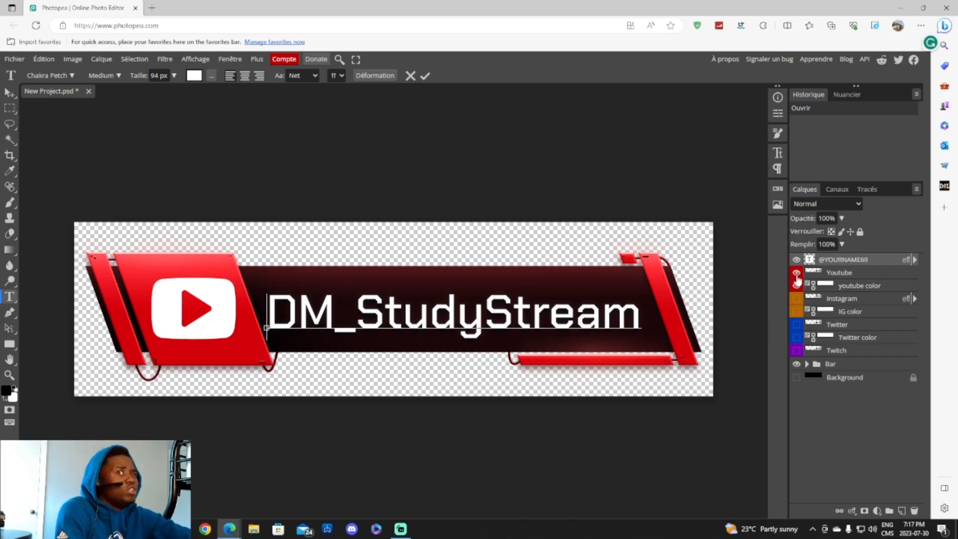
click(15, 59)
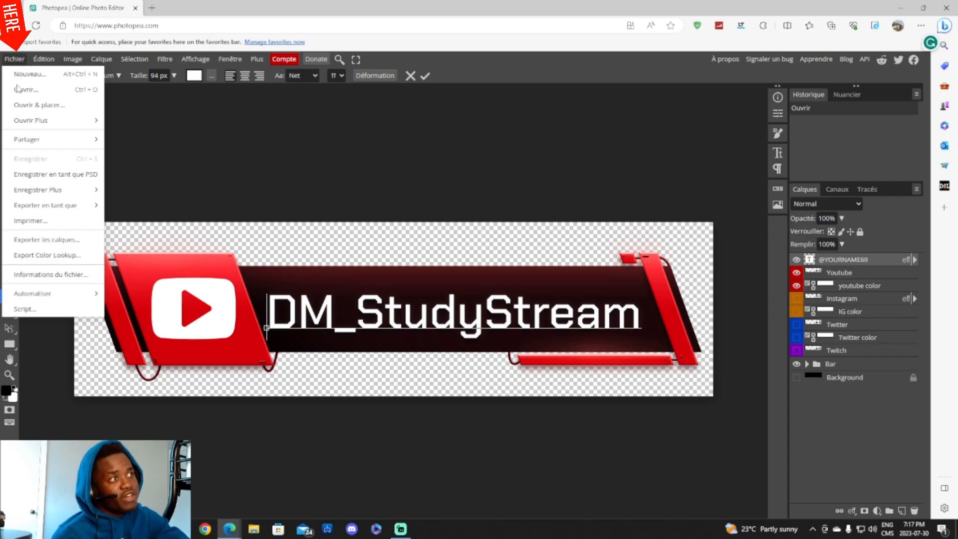
mouse_move(72, 192)
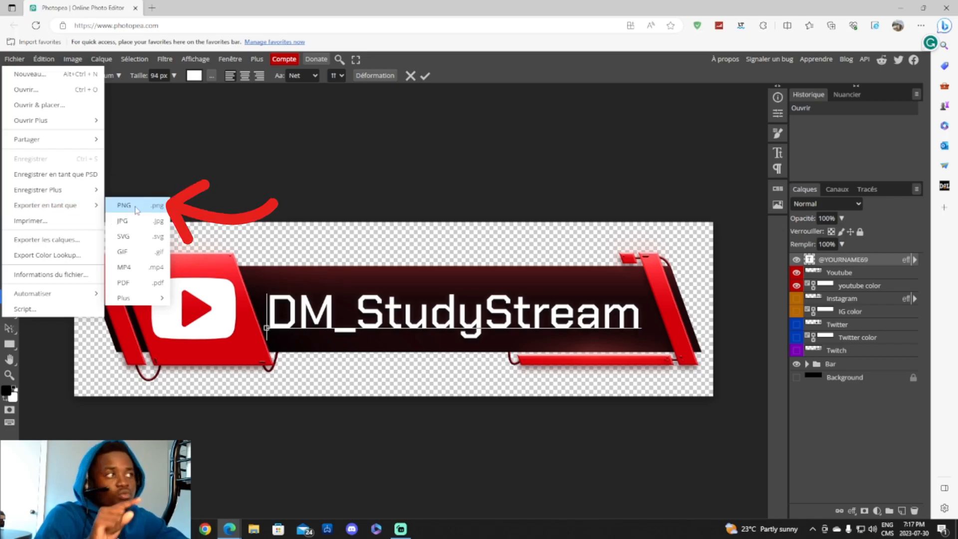
click(136, 208)
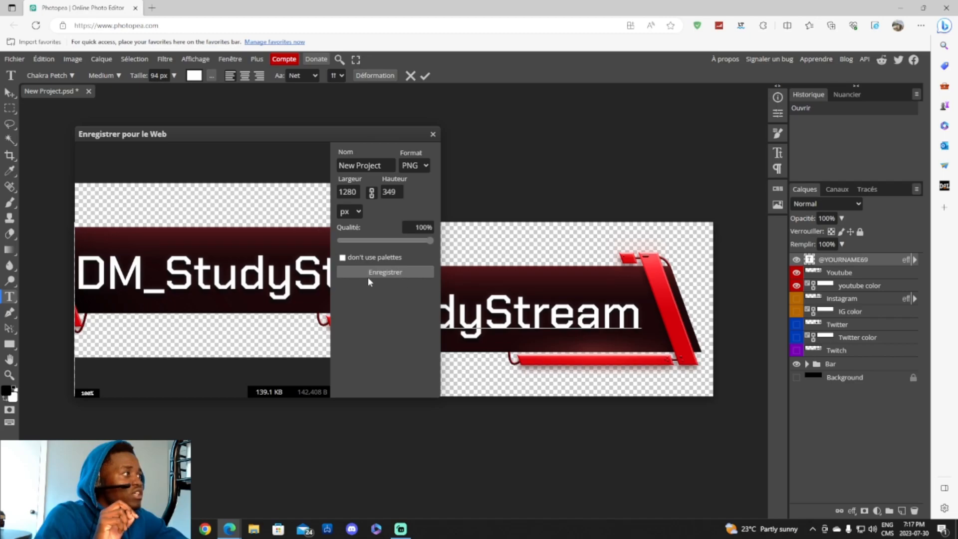
click(399, 274)
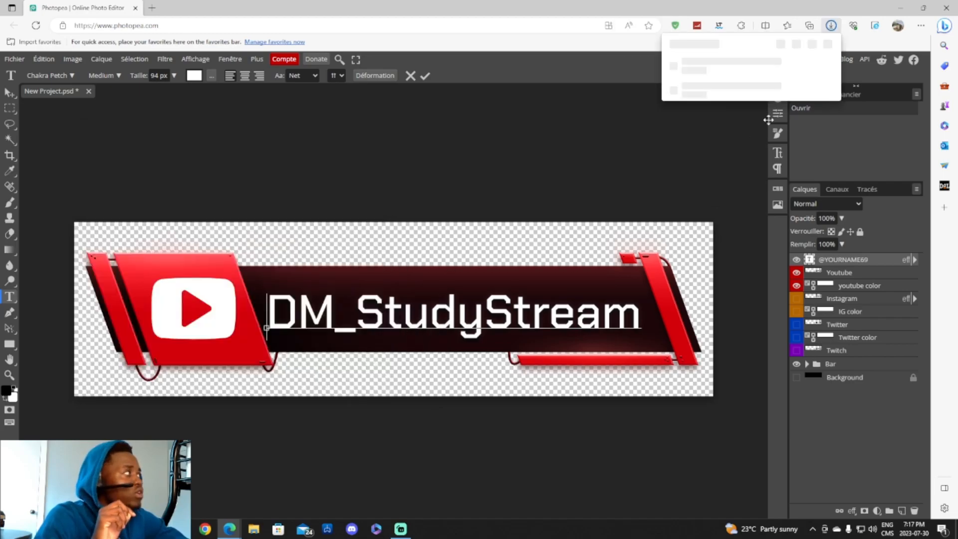
- Hide the YouTube logo and colour layers and show the orange Instagram layers
click(795, 276)
click(797, 273)
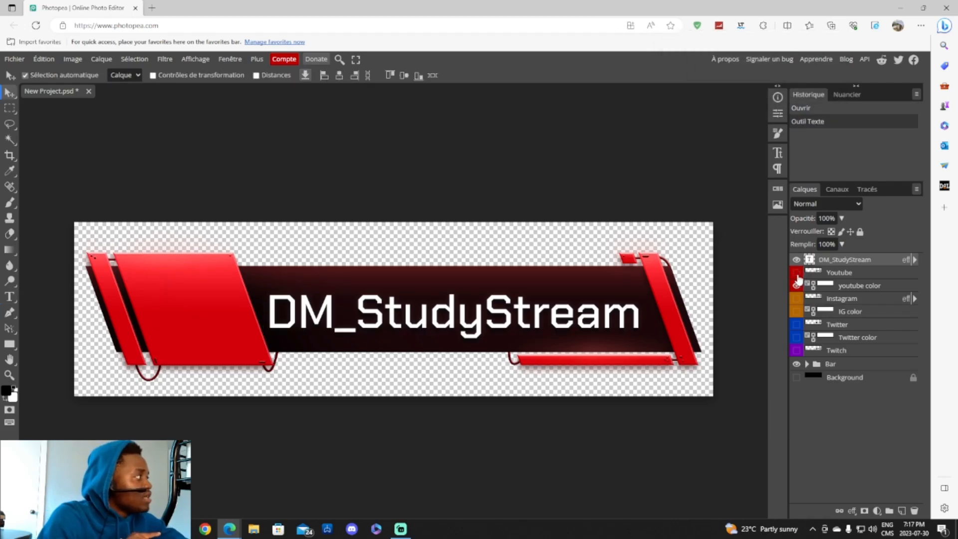
click(796, 287)
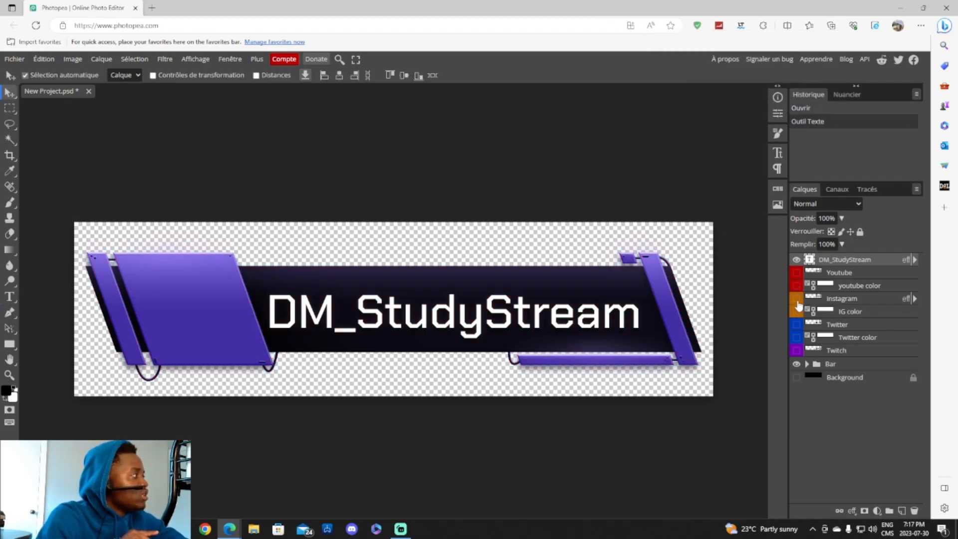
click(797, 299)
click(796, 311)
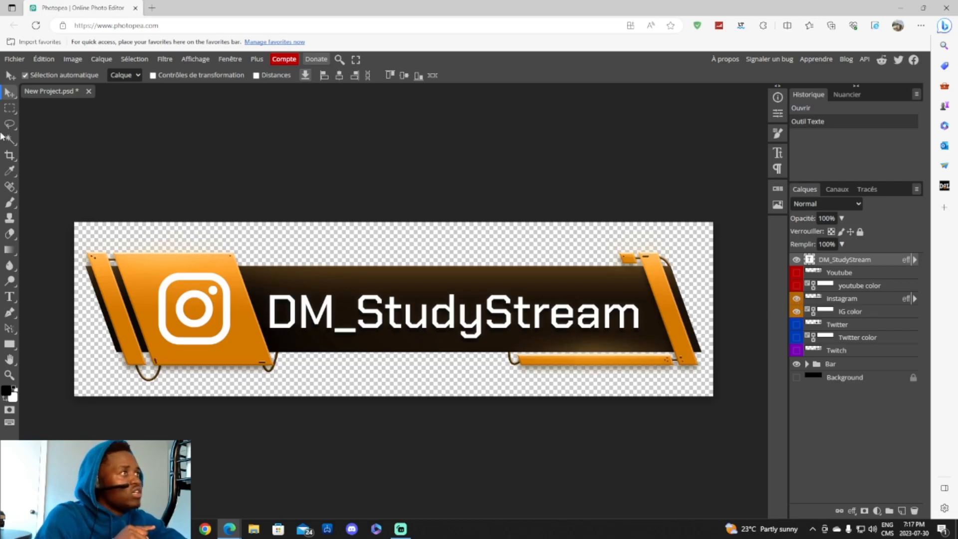
- Export the orange Instagram bar as a 1280×349 PNG, then hide its Instagram logo
click(14, 59)
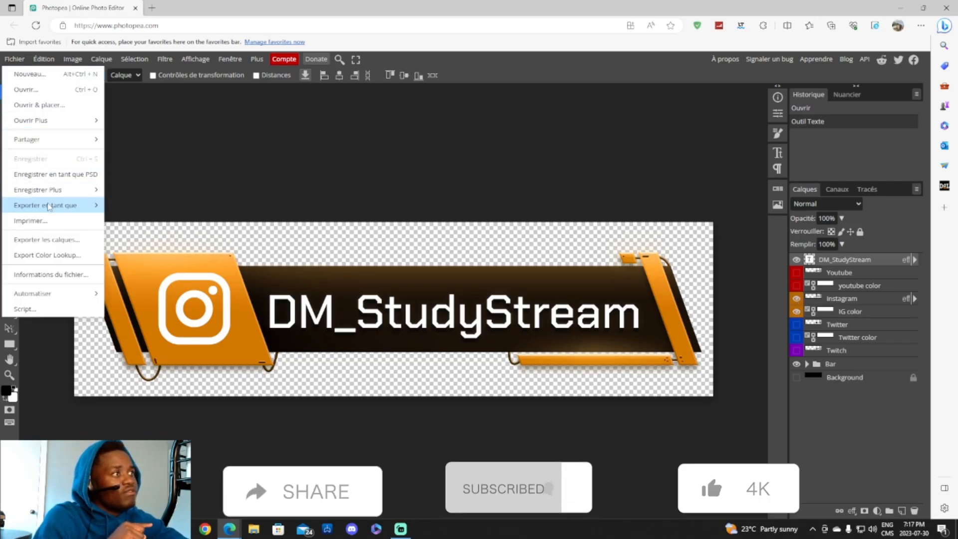
mouse_move(50, 207)
click(124, 205)
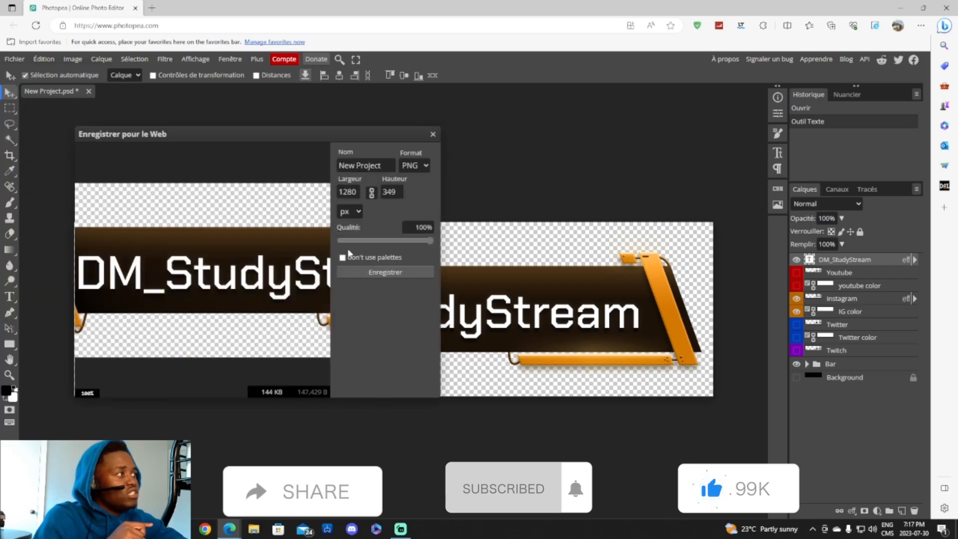
click(382, 273)
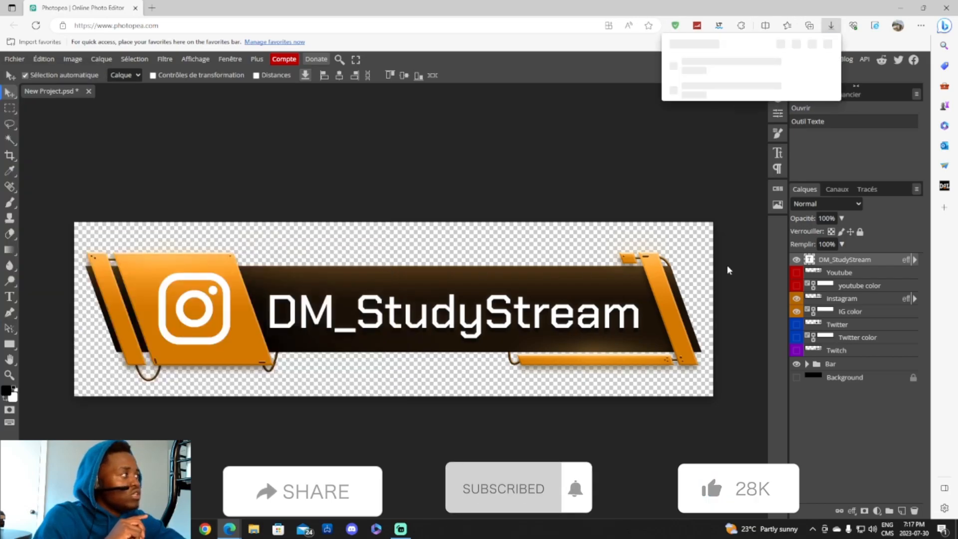
click(796, 298)
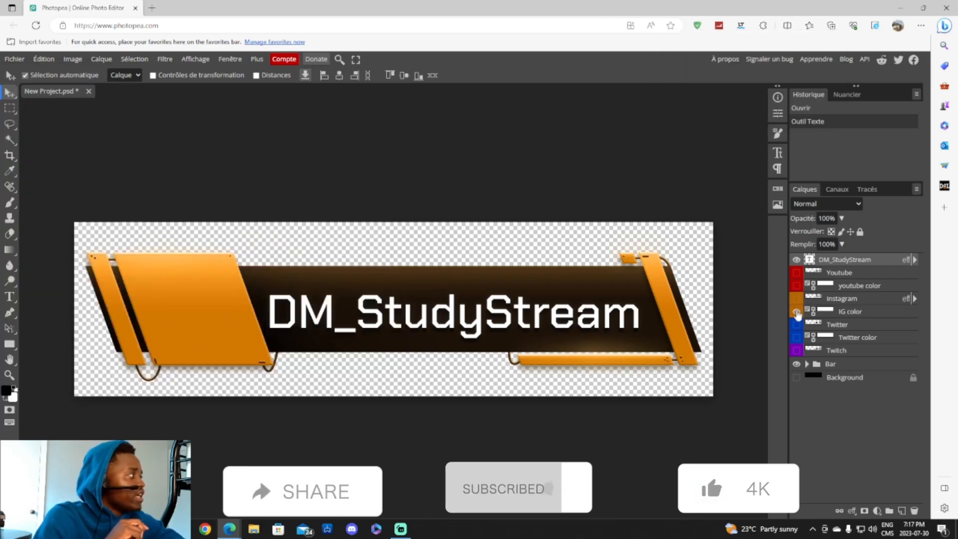
- Remove the Instagram colour and show the blue Twitter logo and colour layers
click(796, 311)
click(796, 325)
click(796, 337)
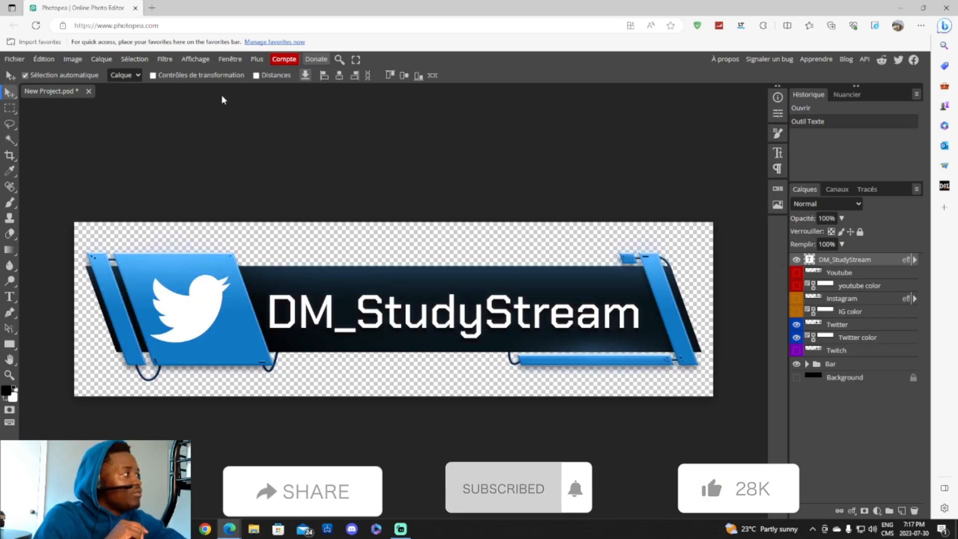
- Export the blue Twitter bar as the PNG New Project (2).png
click(14, 59)
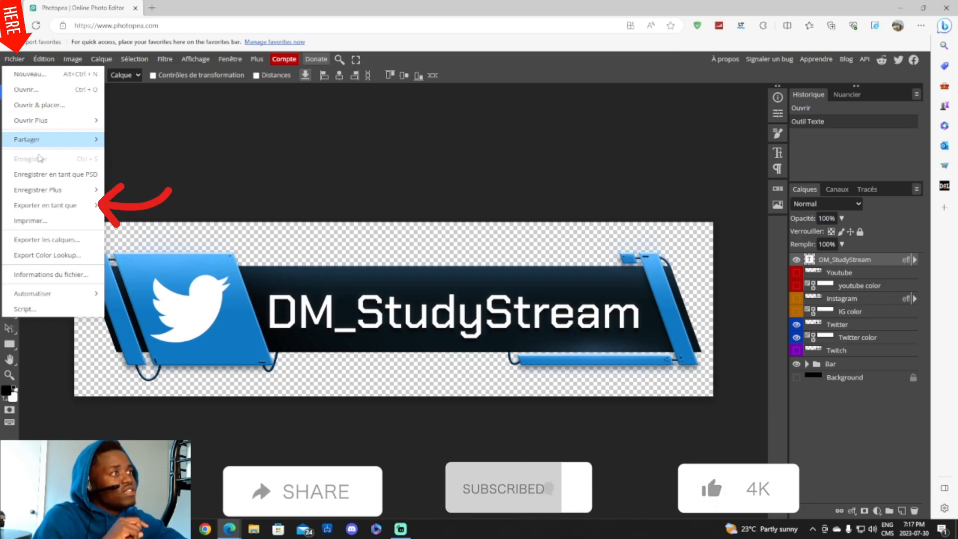
mouse_move(62, 205)
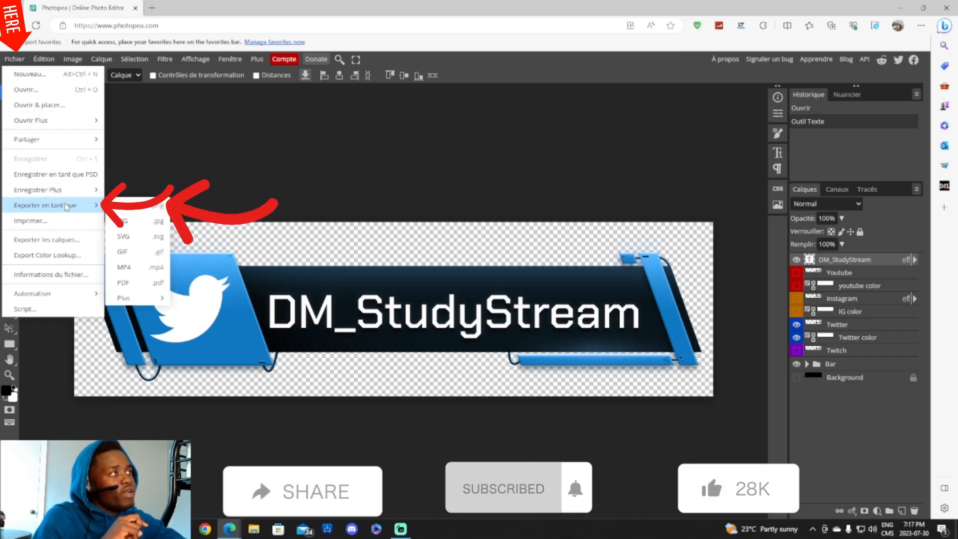
click(119, 206)
click(392, 272)
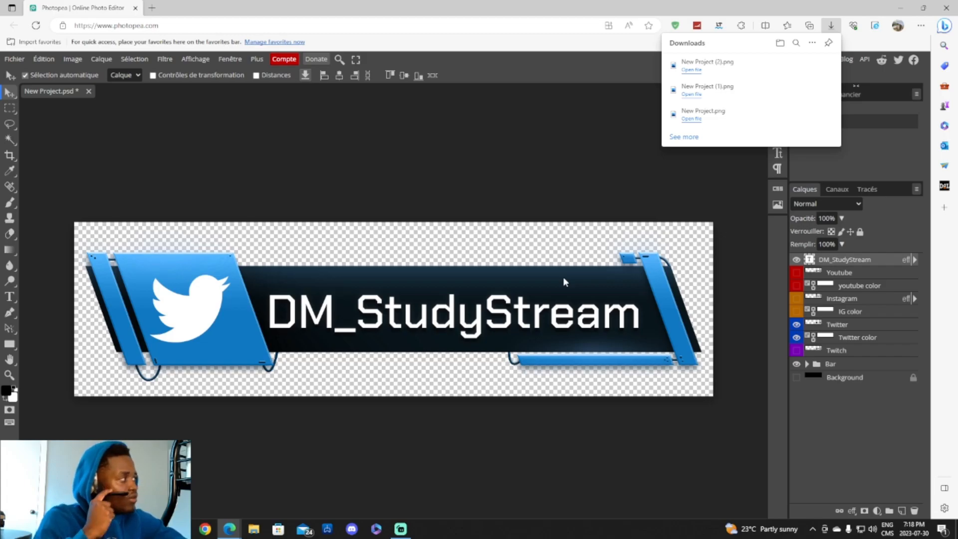
click(797, 325)
- Show the purple Twitch layers, export New Project (3).png, and minimise the browser
click(797, 337)
click(796, 350)
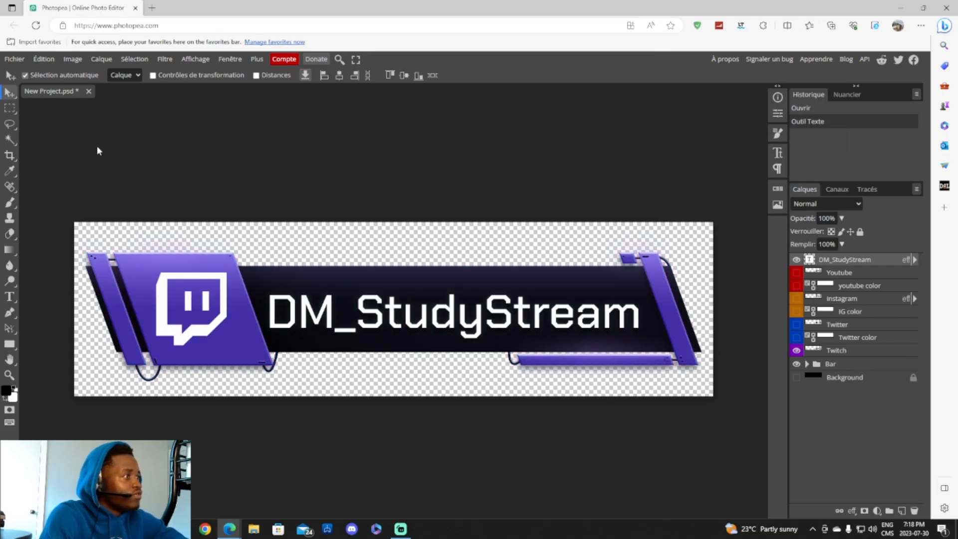
click(14, 59)
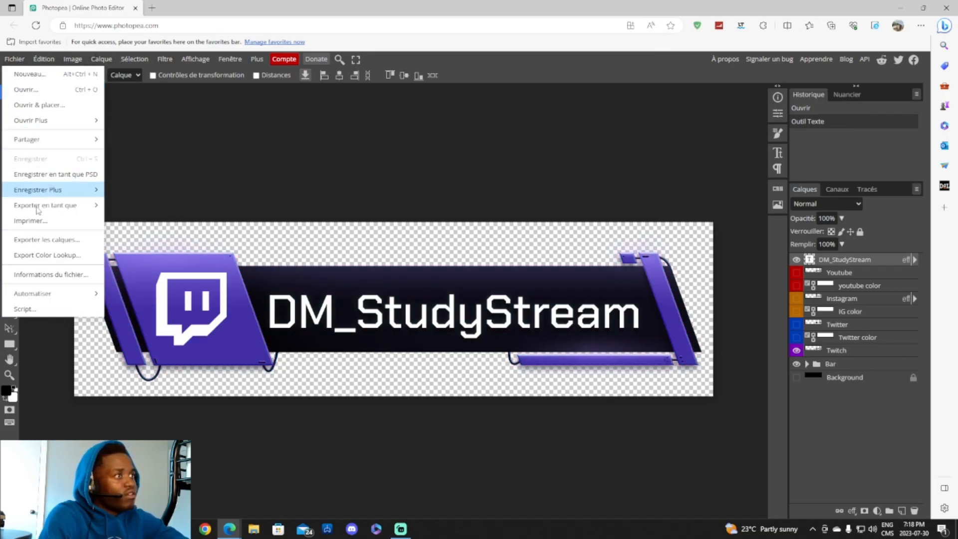
mouse_move(45, 212)
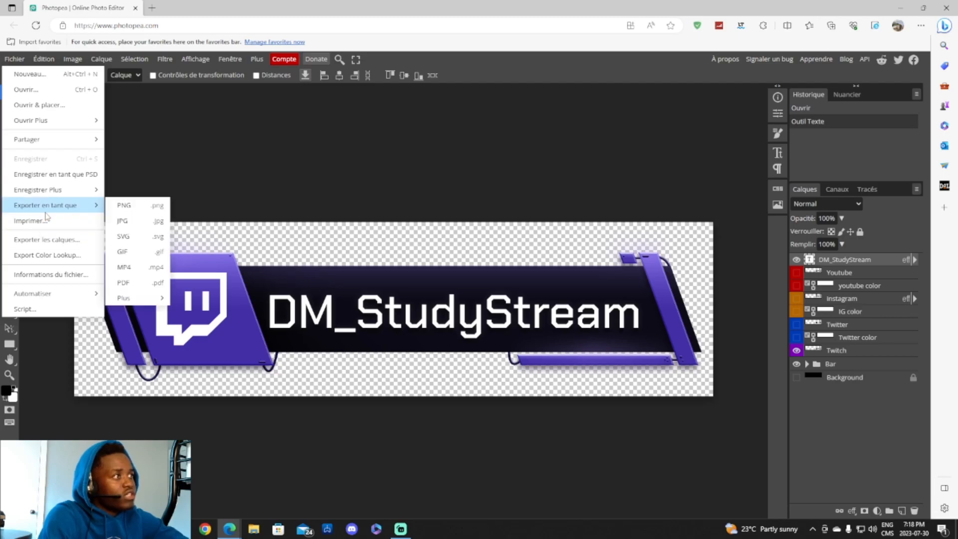
click(124, 205)
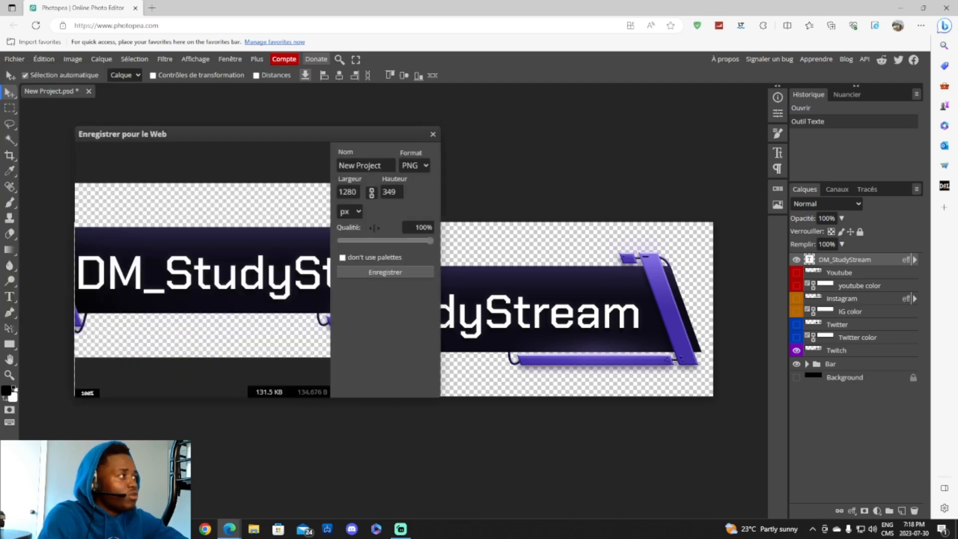
click(382, 273)
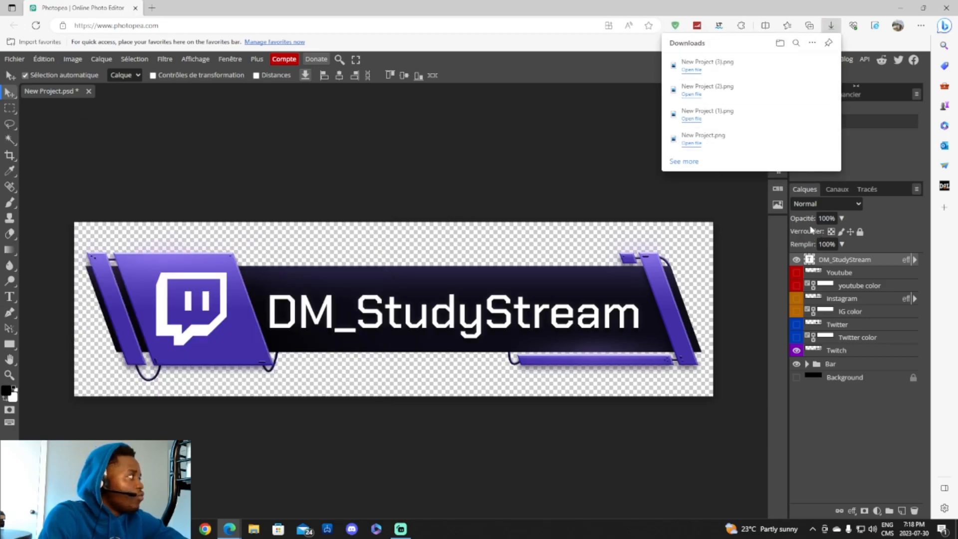
click(520, 175)
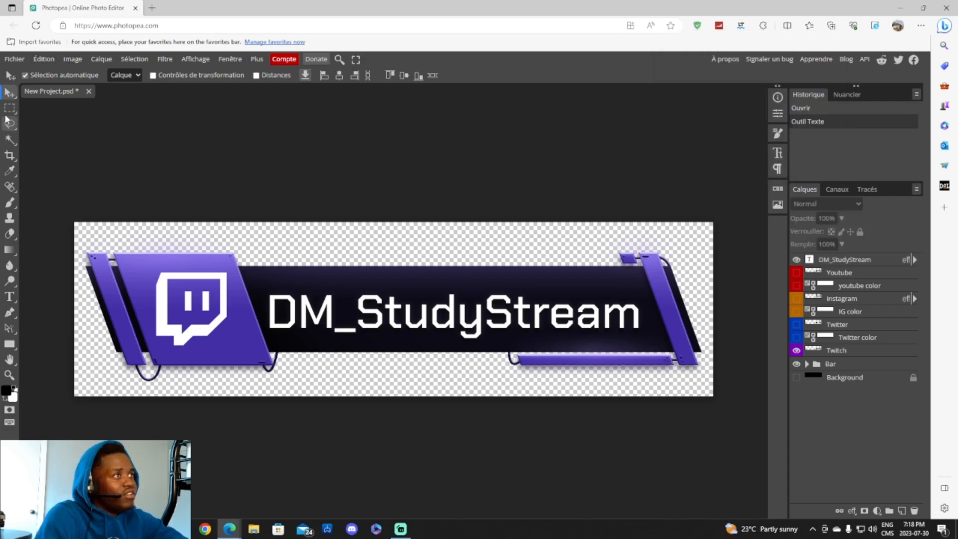
click(896, 7)
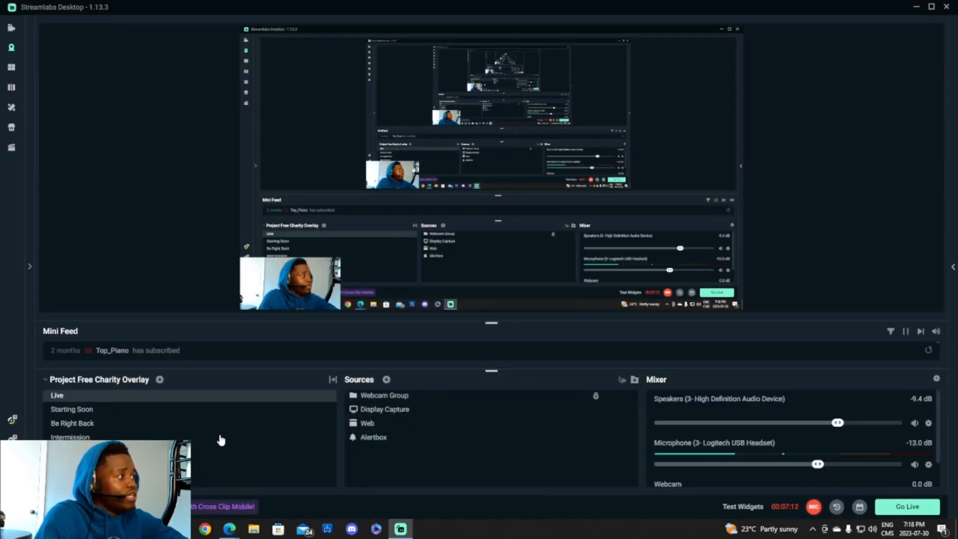
- Launch OBS Studio from Windows search
key(super+s)
text(obs)
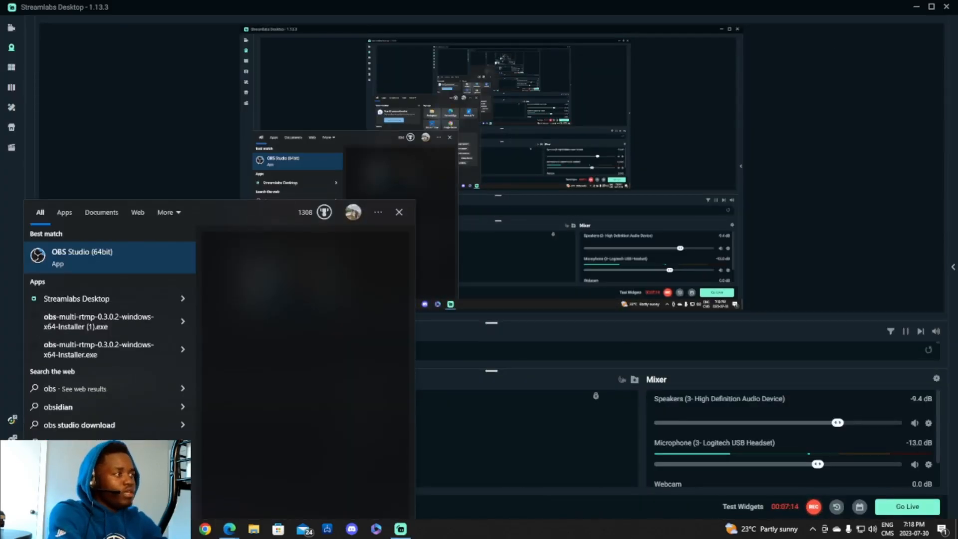
key(Return)
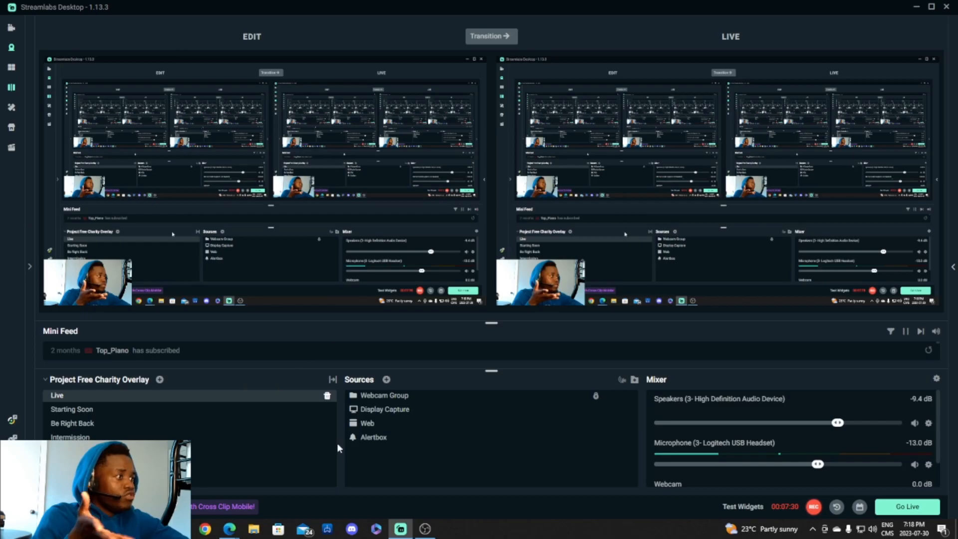
- Switch Streamlabs to the Webcam-only scene and bring OBS Studio to the front
click(324, 465)
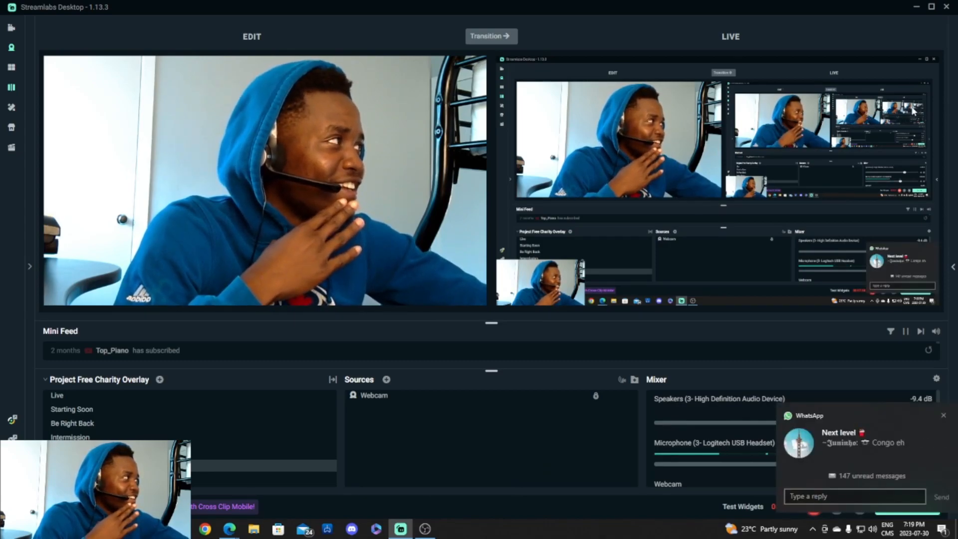
click(942, 416)
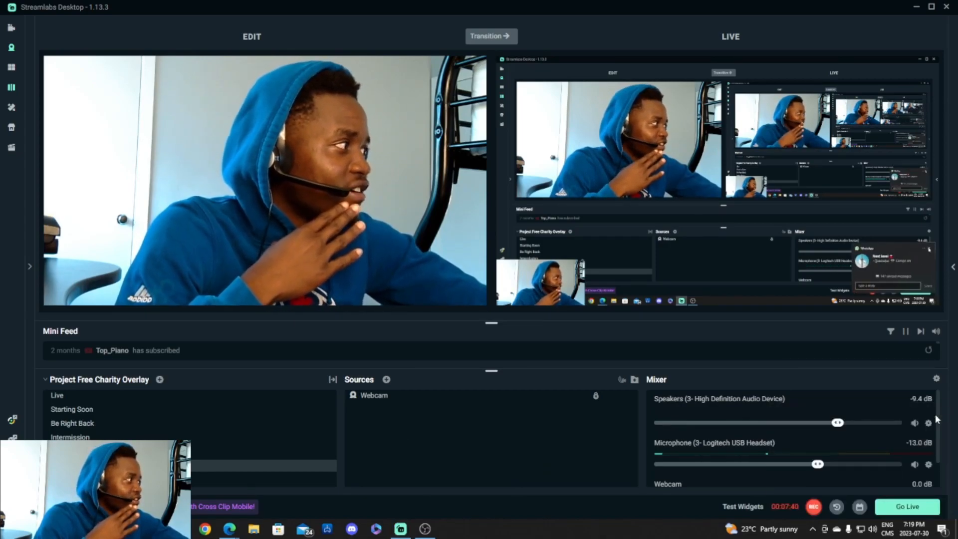
click(428, 524)
- Remove the Window Capture source from the scene
click(244, 407)
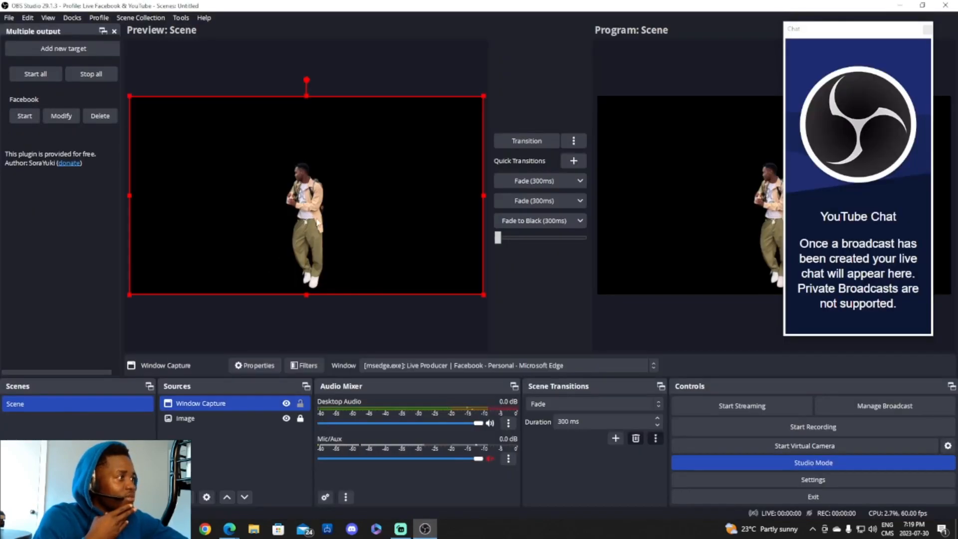
right_click(234, 409)
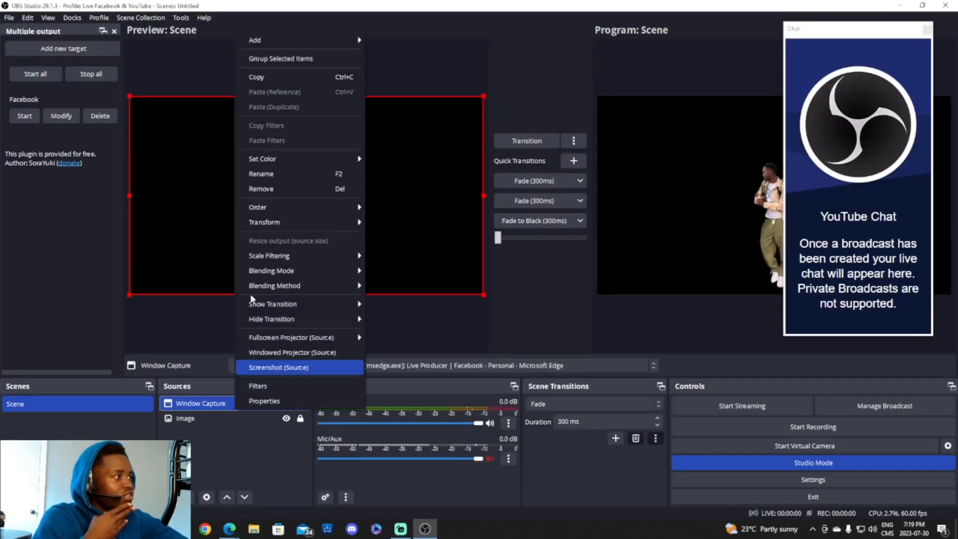
click(274, 187)
click(521, 274)
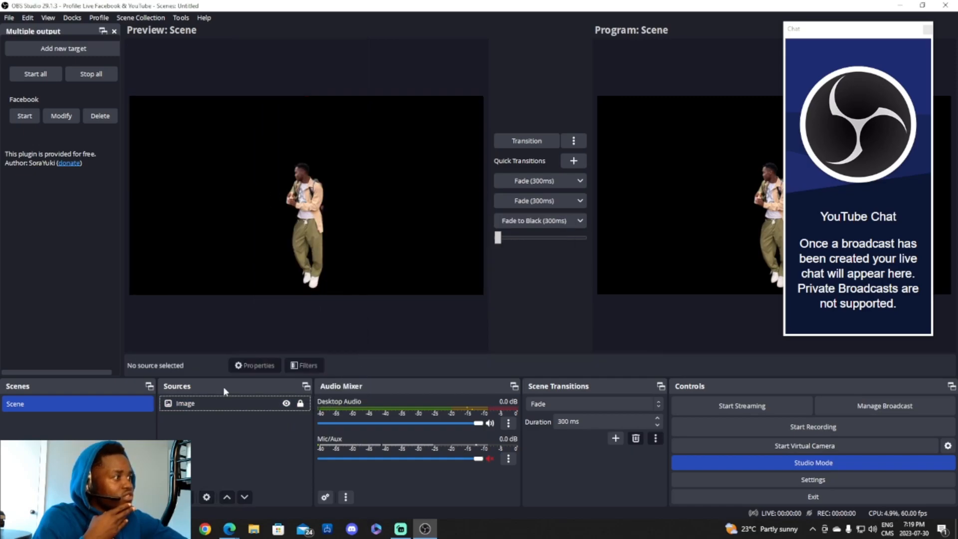
- Remove the Image source, transition the empty scene to program, and dock YouTube Chat on the right
right_click(241, 403)
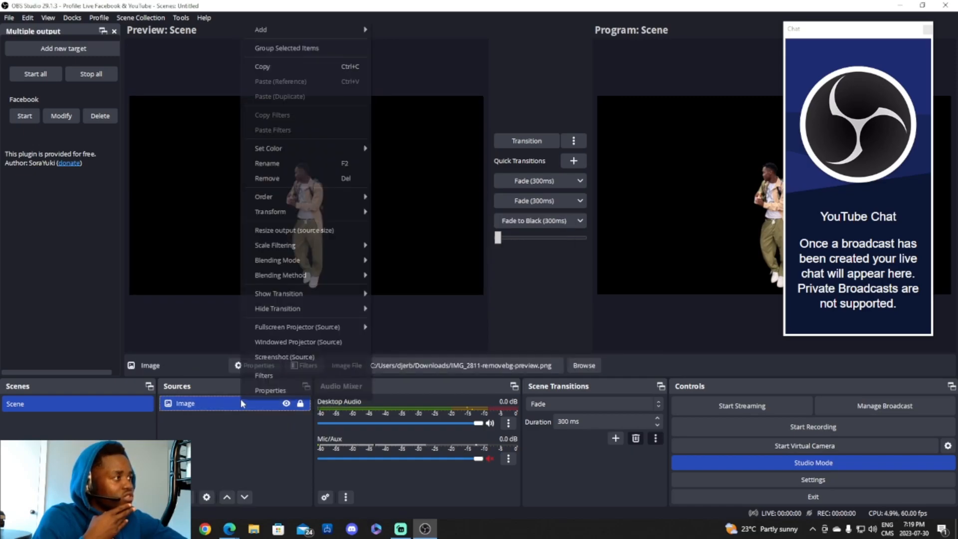
click(305, 181)
click(506, 272)
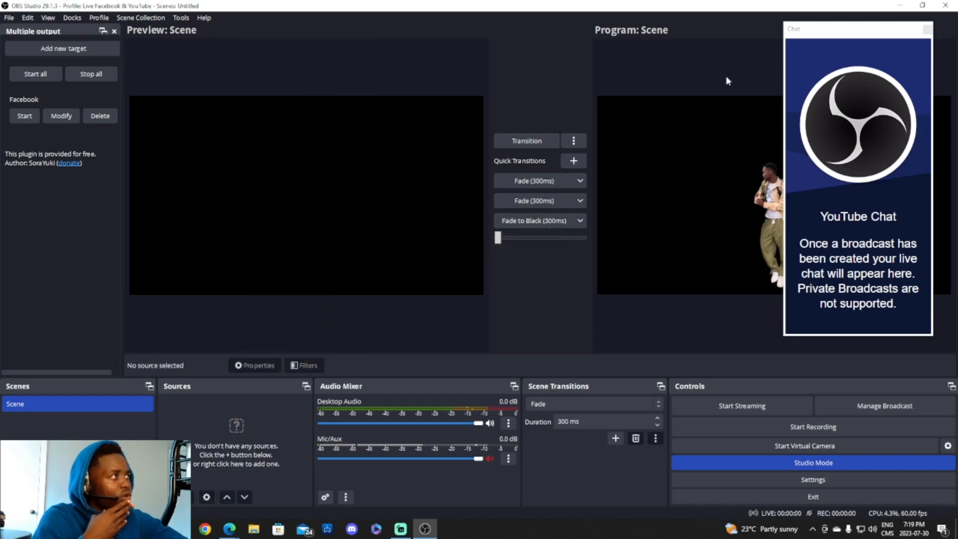
click(497, 142)
drag(844, 35, 885, 90)
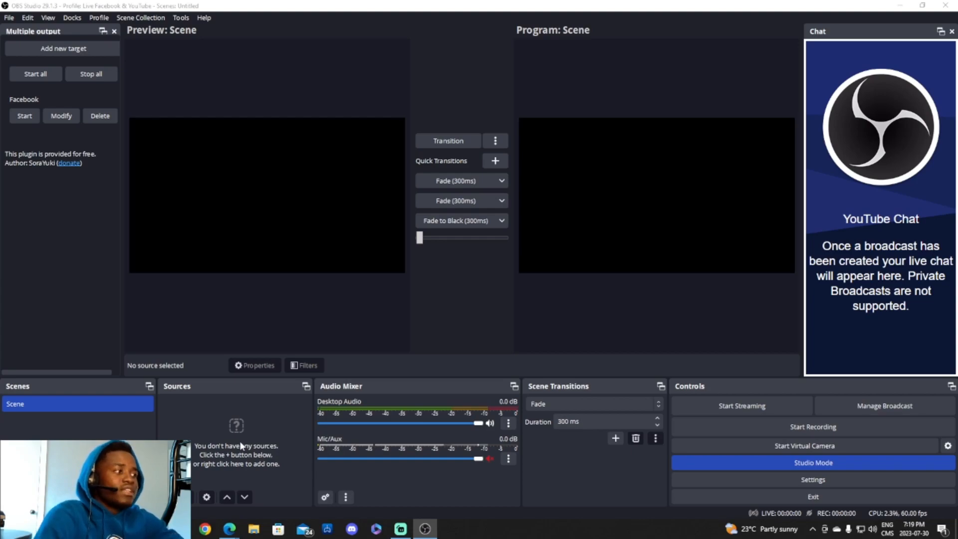
- Dismiss the source-type list and drag the Scenes/Sources splitter right to widen Scenes
click(186, 497)
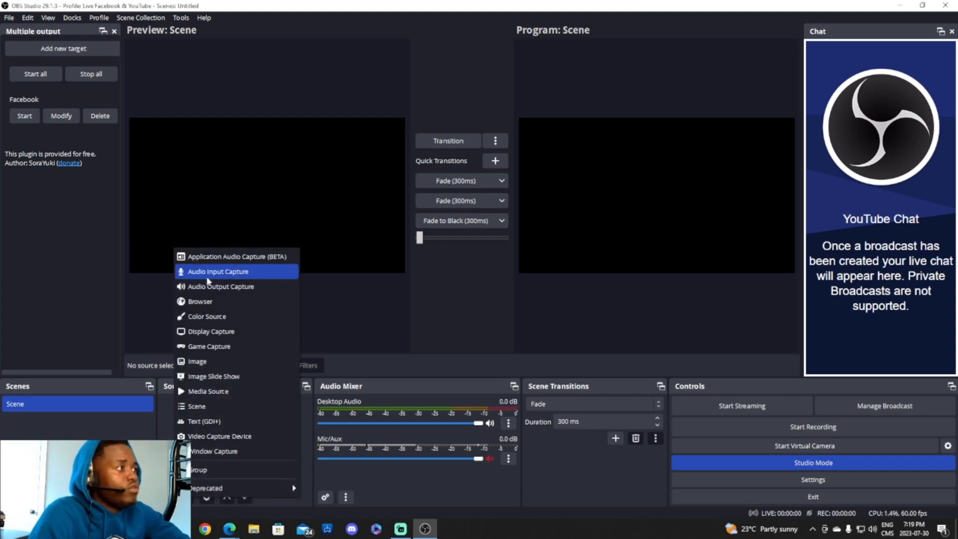
click(174, 497)
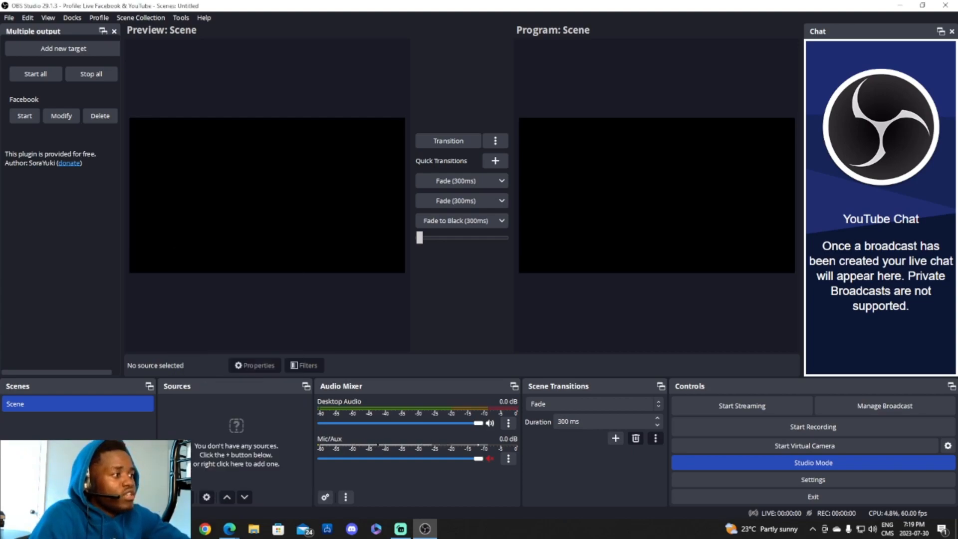
drag(156, 439, 283, 457)
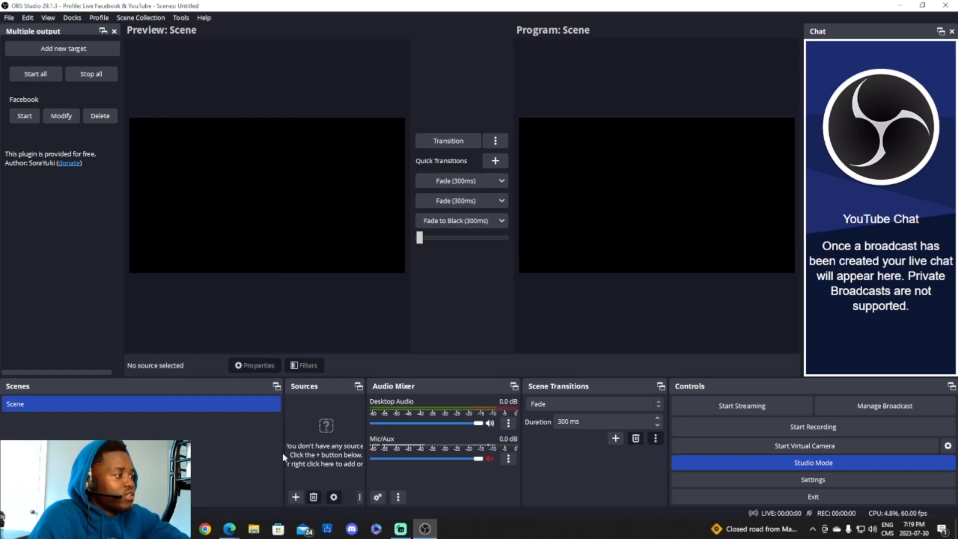
- In Streamlabs Desktop, select the Live scene's Display Capture source, then return to OBS
click(407, 531)
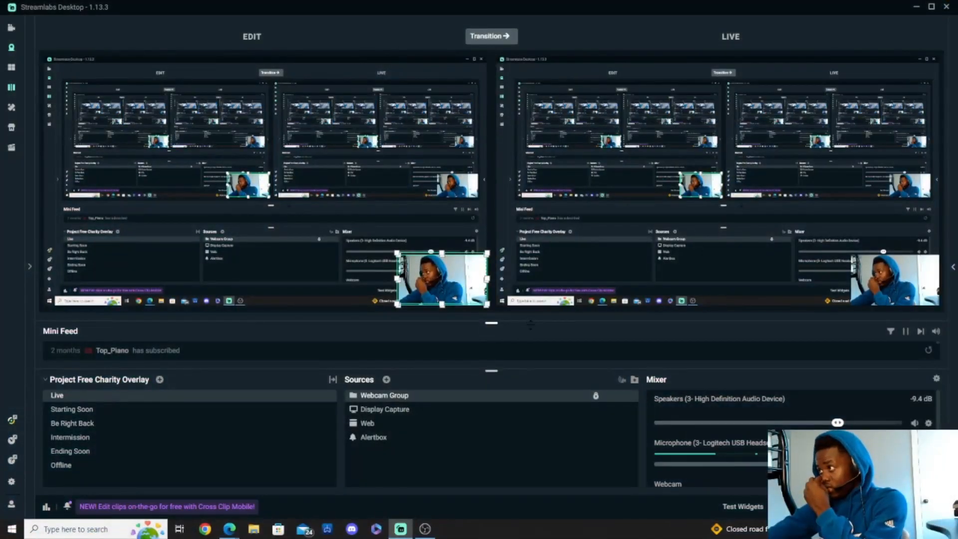
click(394, 409)
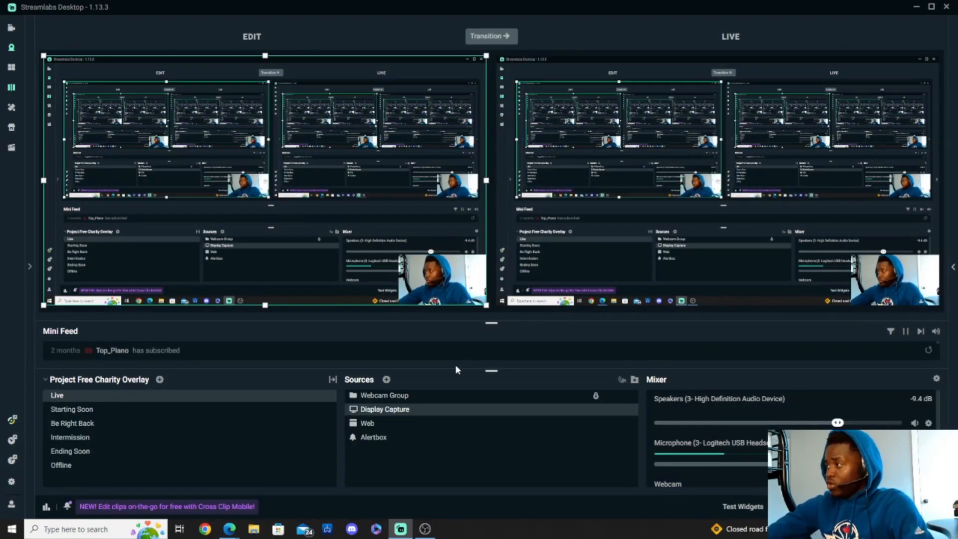
click(432, 484)
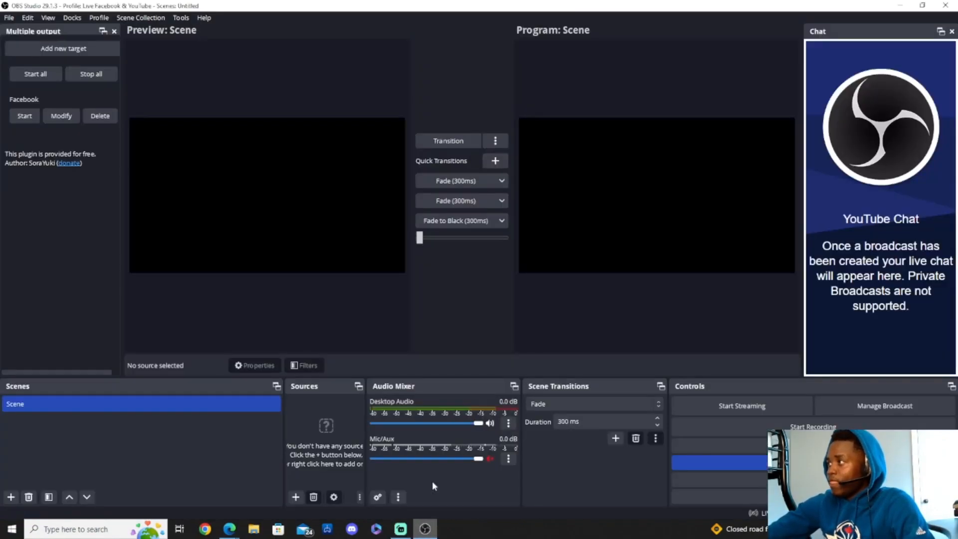
- Narrow the Scenes panel back and create a new Image source
drag(283, 440, 166, 414)
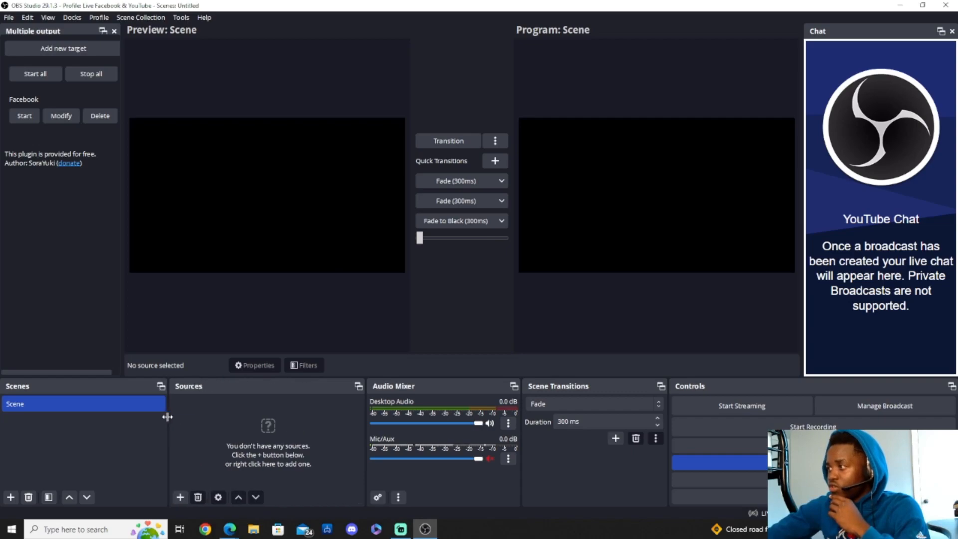
click(181, 497)
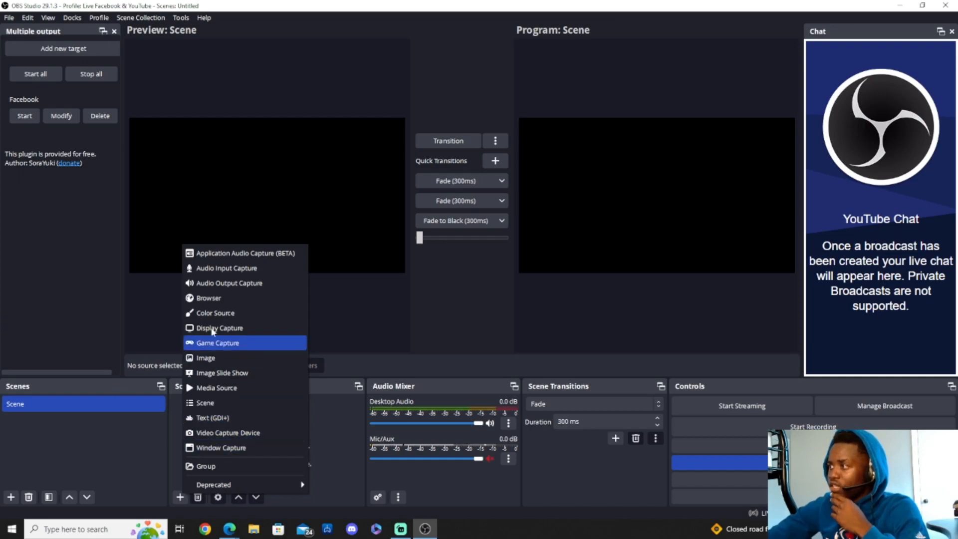
click(215, 358)
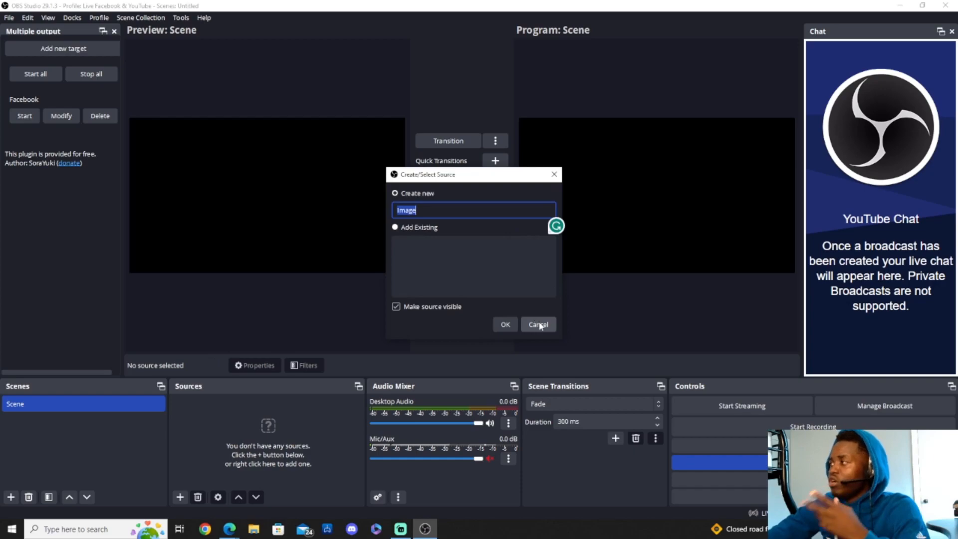
click(504, 325)
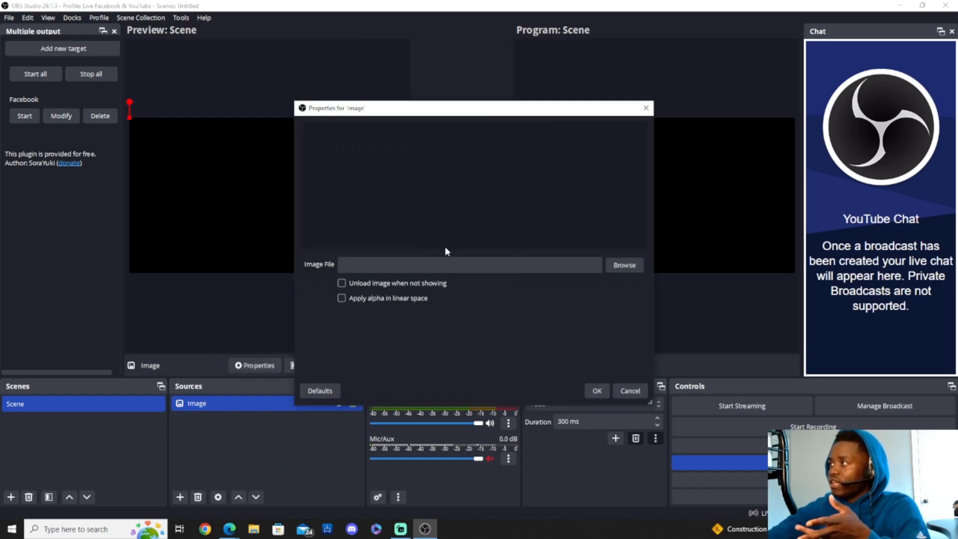
- Set the image file to New Project (3).png from Downloads and apply the properties
click(624, 264)
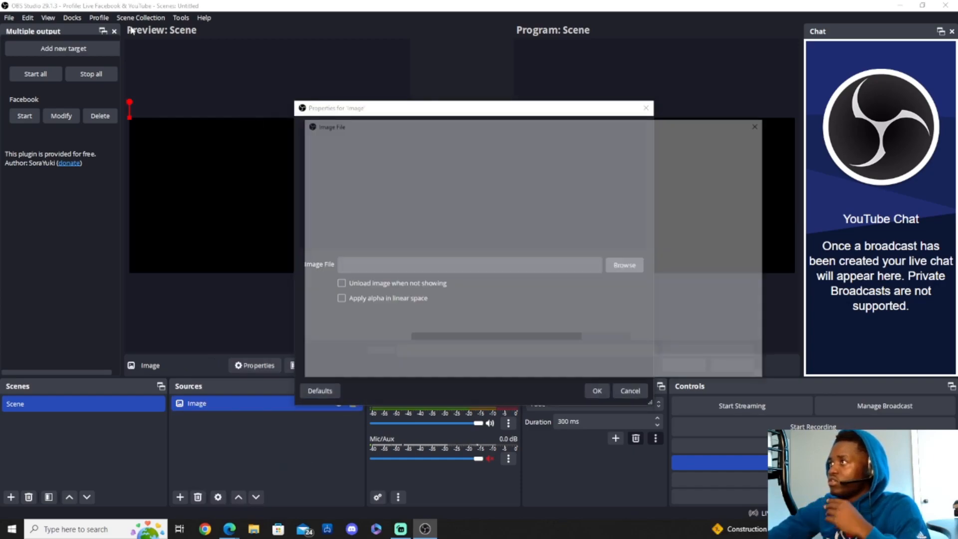
click(349, 293)
click(343, 280)
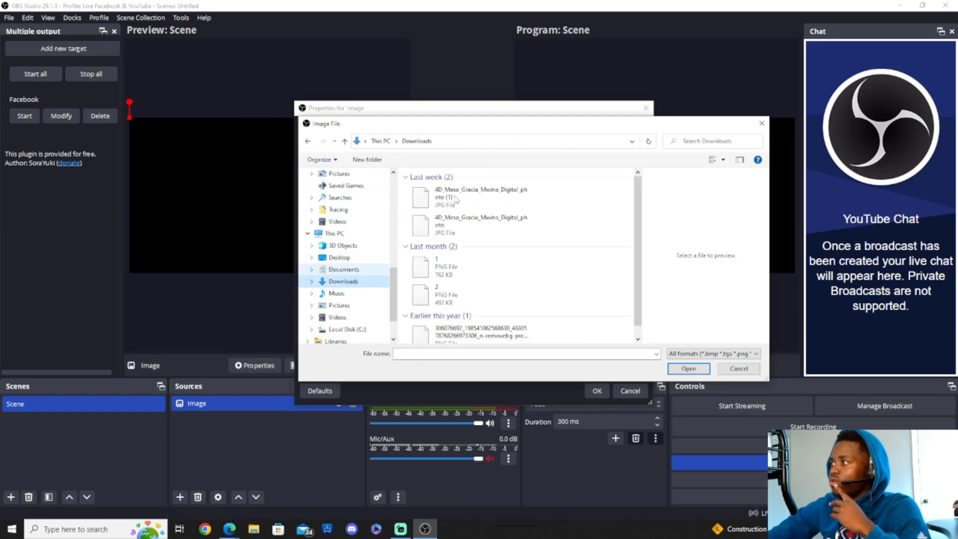
click(425, 201)
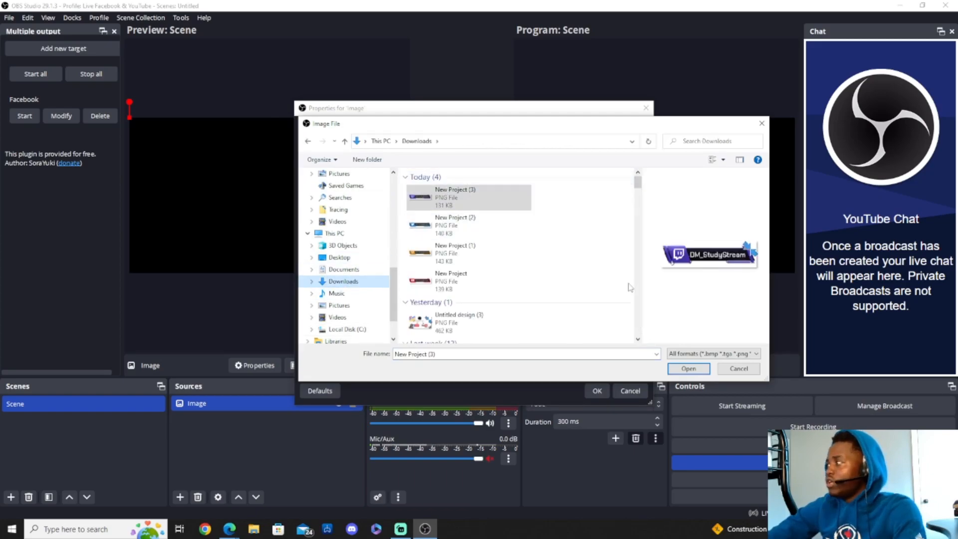
click(688, 369)
click(596, 392)
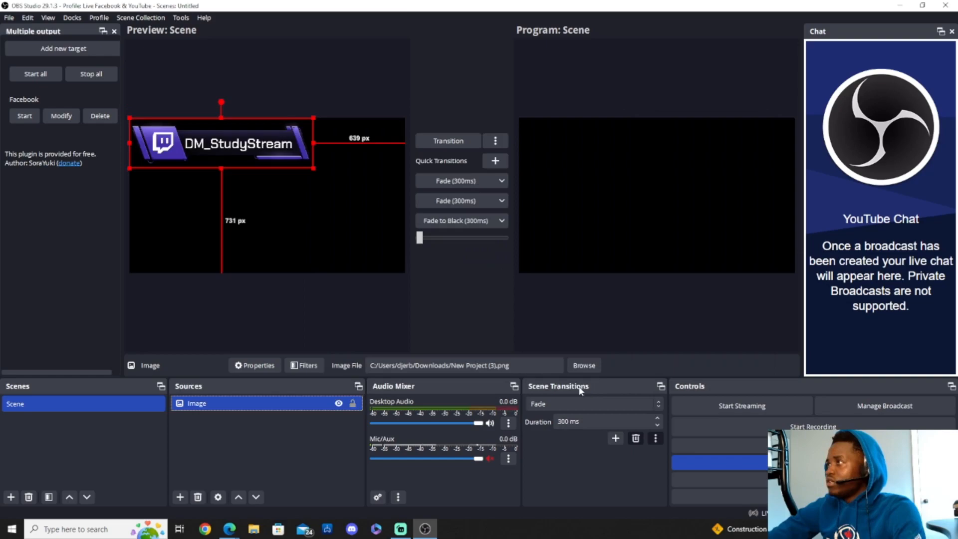
- Scale the banner down and move it toward the bottom-left of the scene, undoing a bad resize
drag(313, 118, 168, 178)
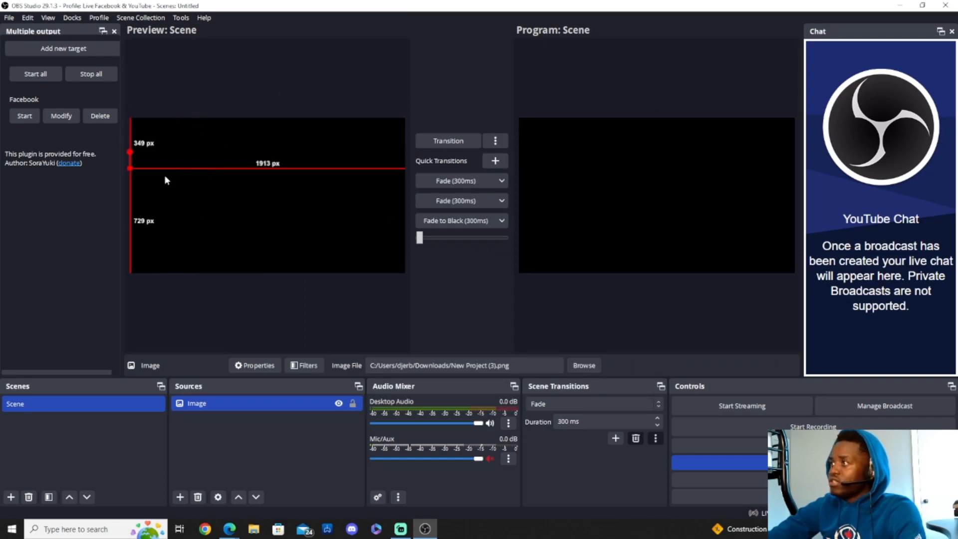
key(ctrl+z)
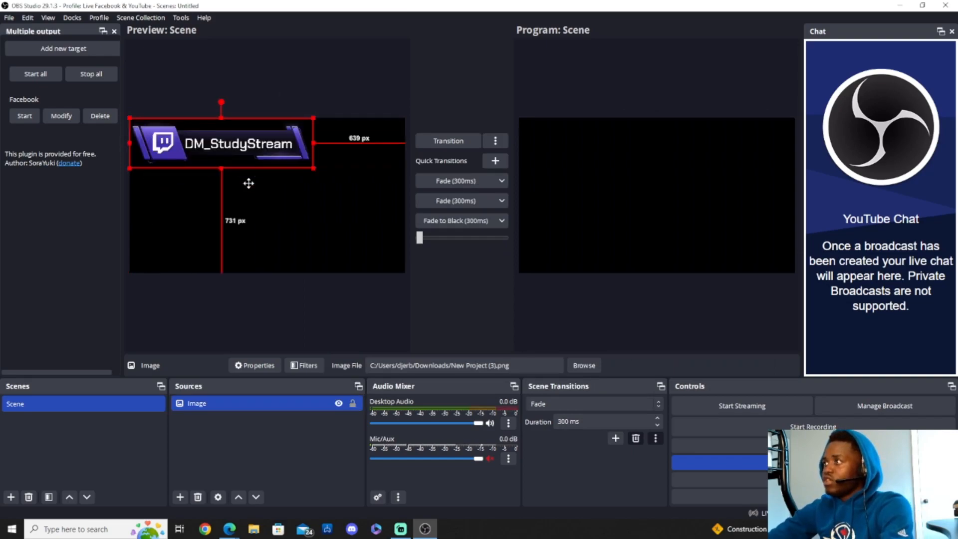
drag(248, 180, 240, 218)
drag(307, 198, 234, 257)
click(234, 255)
drag(138, 254, 228, 249)
drag(174, 238, 220, 253)
drag(129, 238, 156, 246)
drag(204, 265, 178, 265)
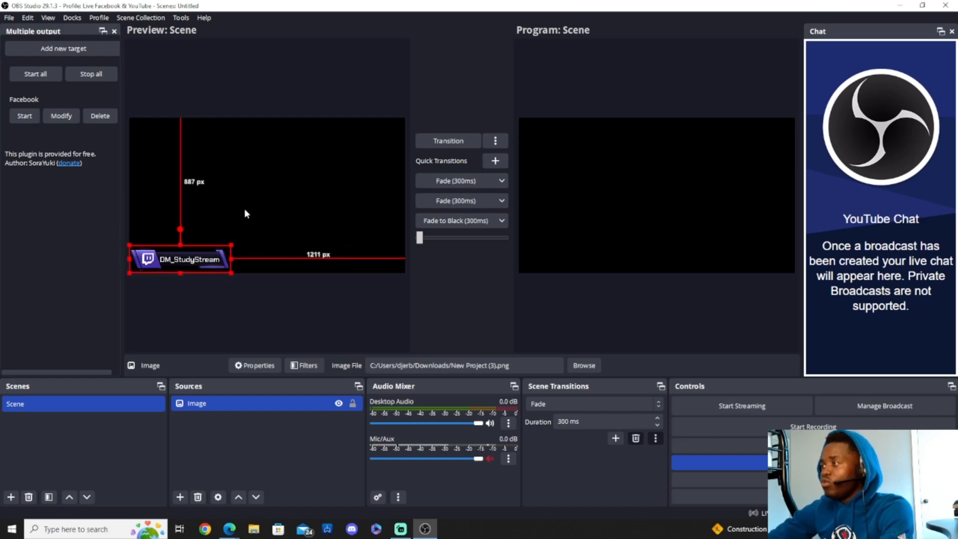
- Shrink the banner further and nudge it right along the bottom edge
click(244, 214)
click(187, 253)
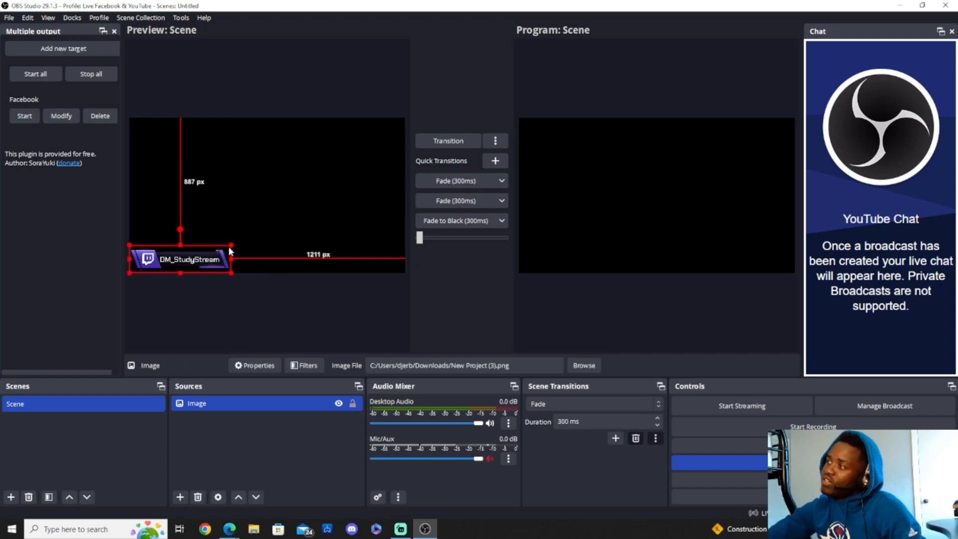
drag(232, 259, 174, 264)
click(194, 237)
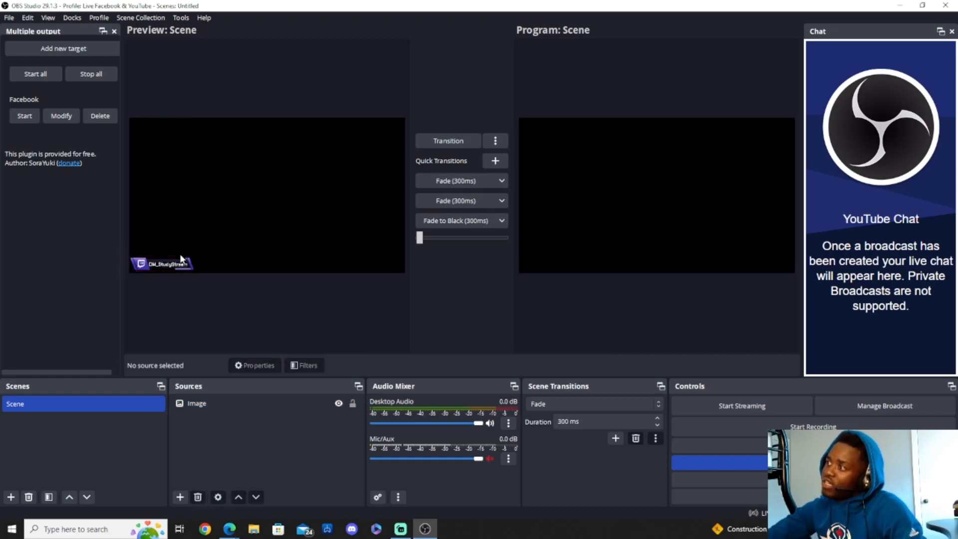
click(166, 267)
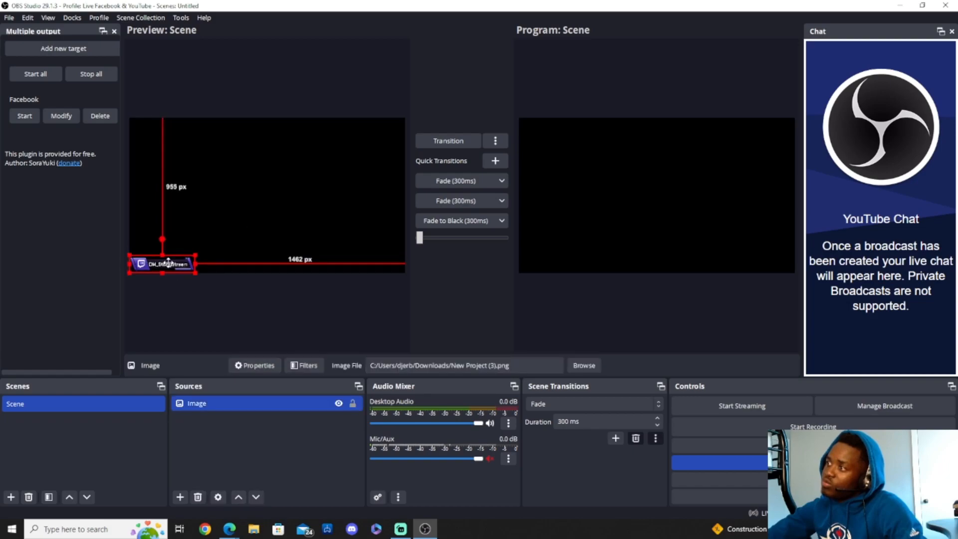
click(303, 229)
drag(156, 264, 226, 260)
click(240, 251)
click(299, 240)
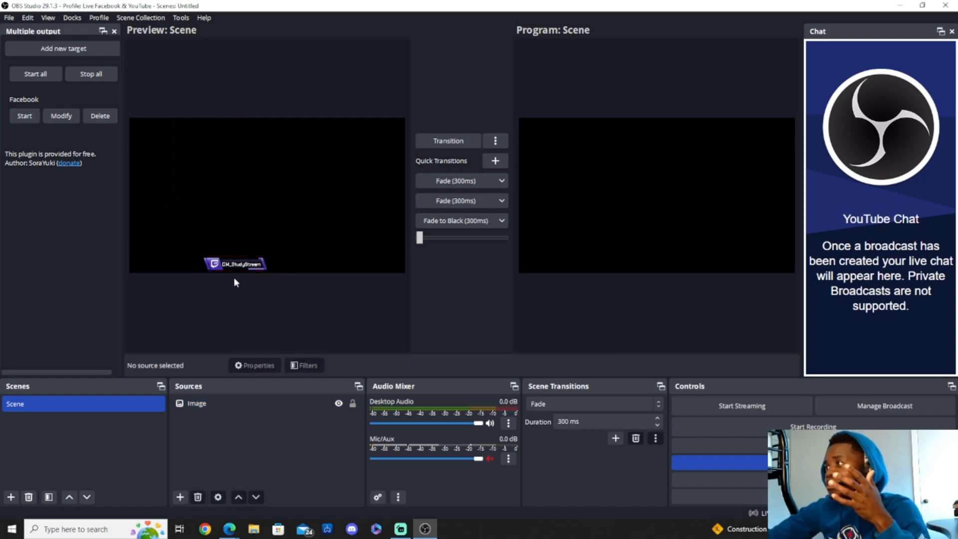
click(251, 268)
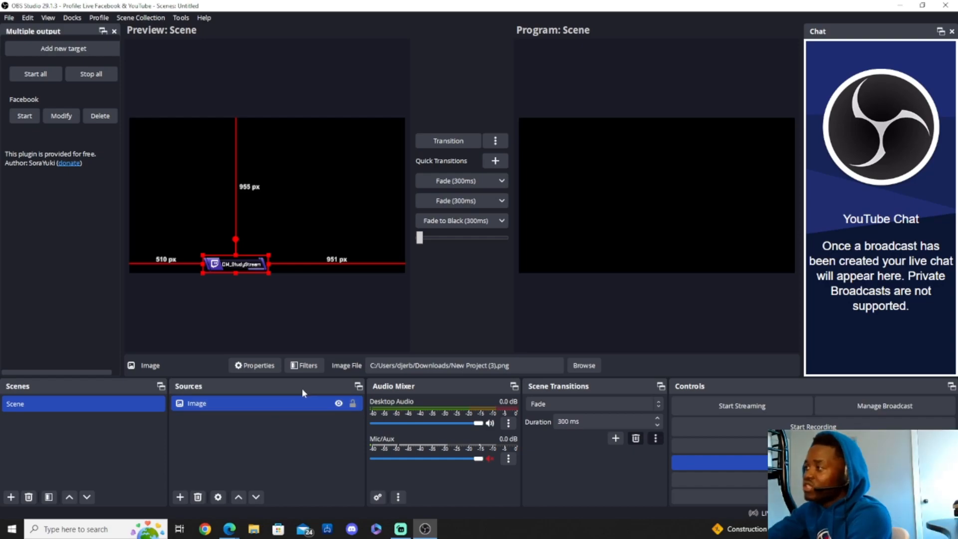
- Remove the banner Image source from the scene
right_click(317, 400)
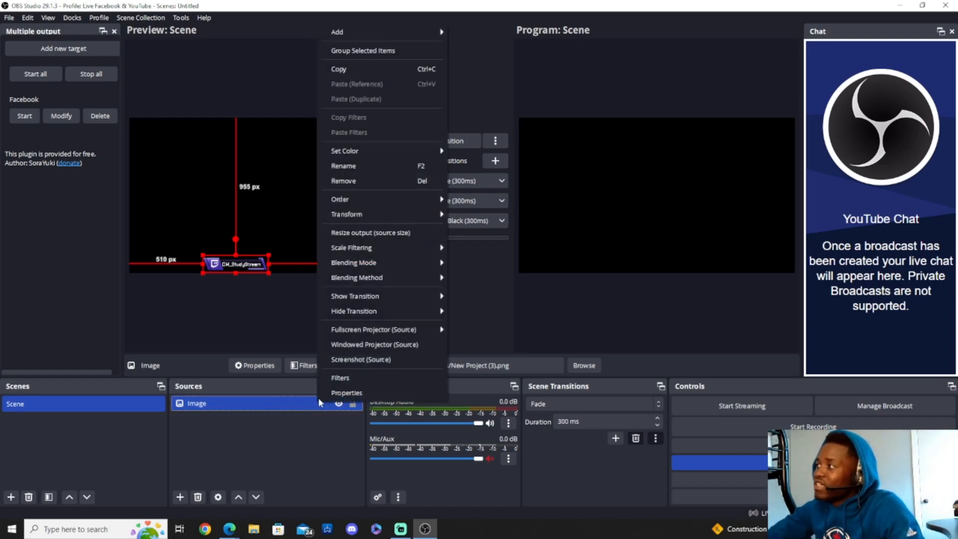
click(376, 181)
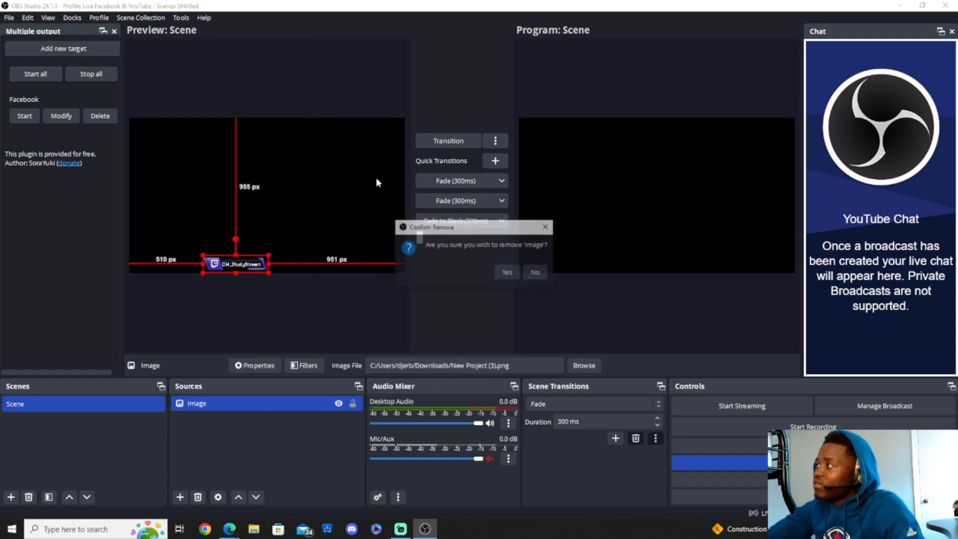
click(507, 272)
- Add an Image Slide Show source, then cancel its file picker and properties
click(179, 497)
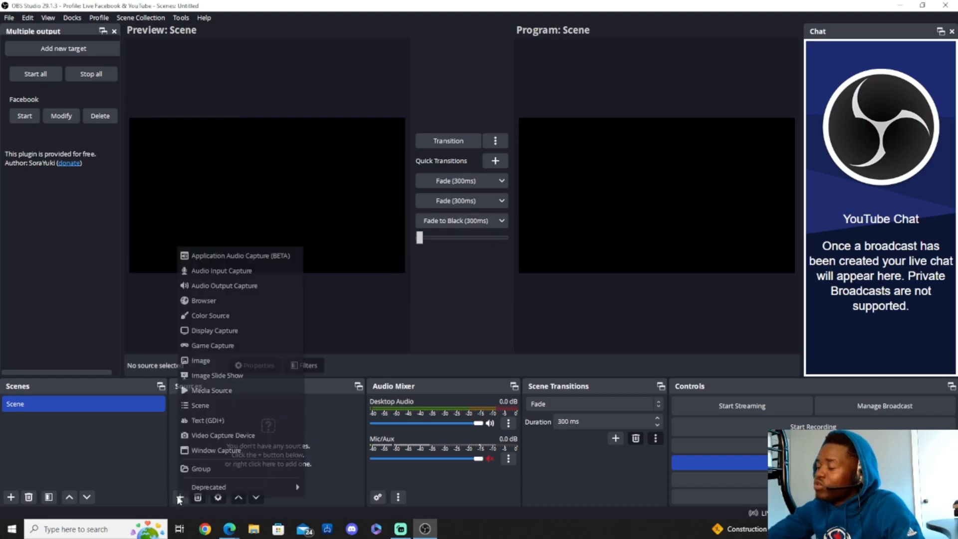
click(241, 375)
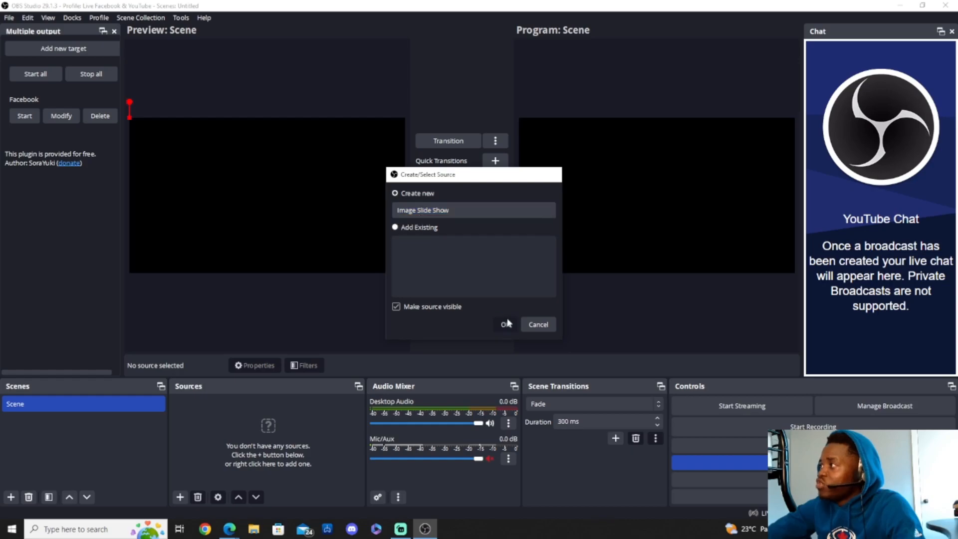
click(504, 325)
scroll(555, 313, down, 5)
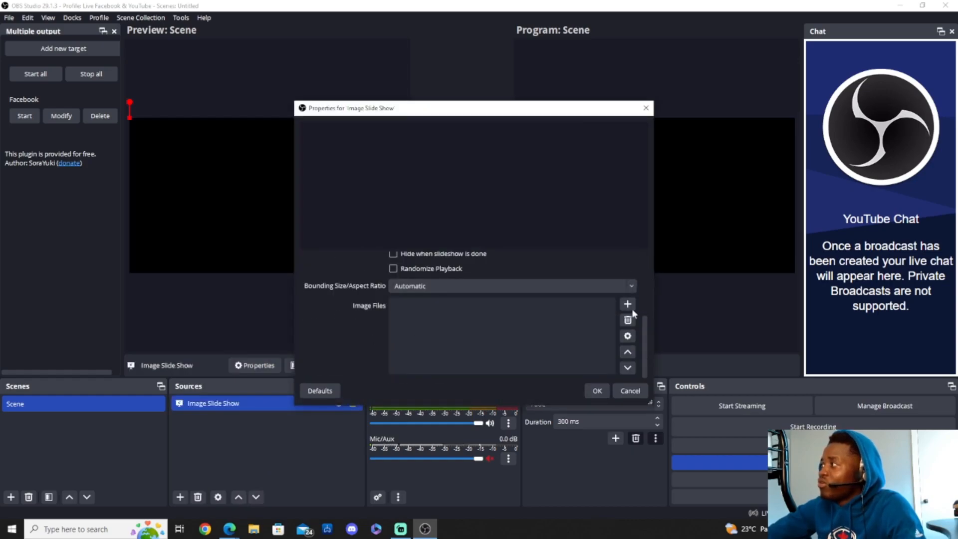
click(641, 316)
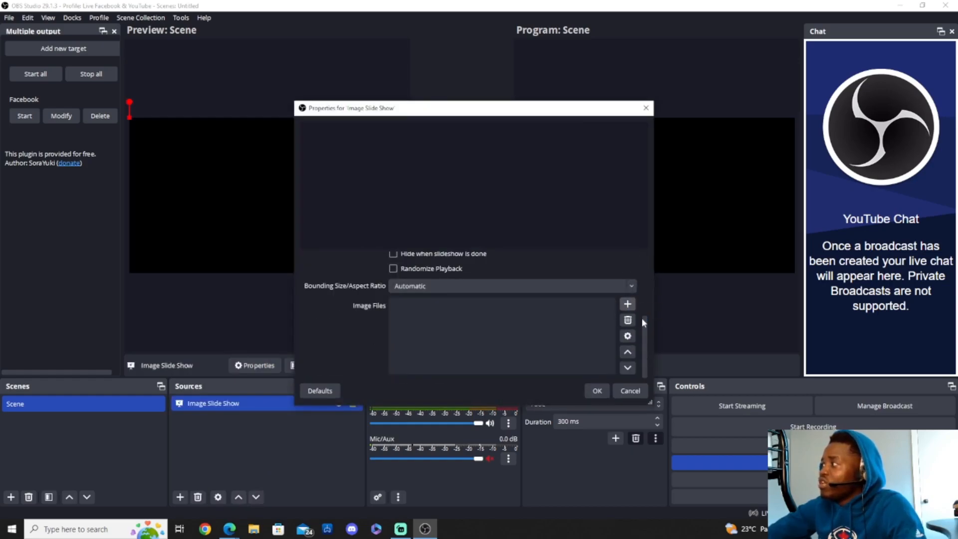
click(444, 264)
click(630, 390)
- Remove the empty Image Slide Show source, leaving the scene with no sources
right_click(245, 399)
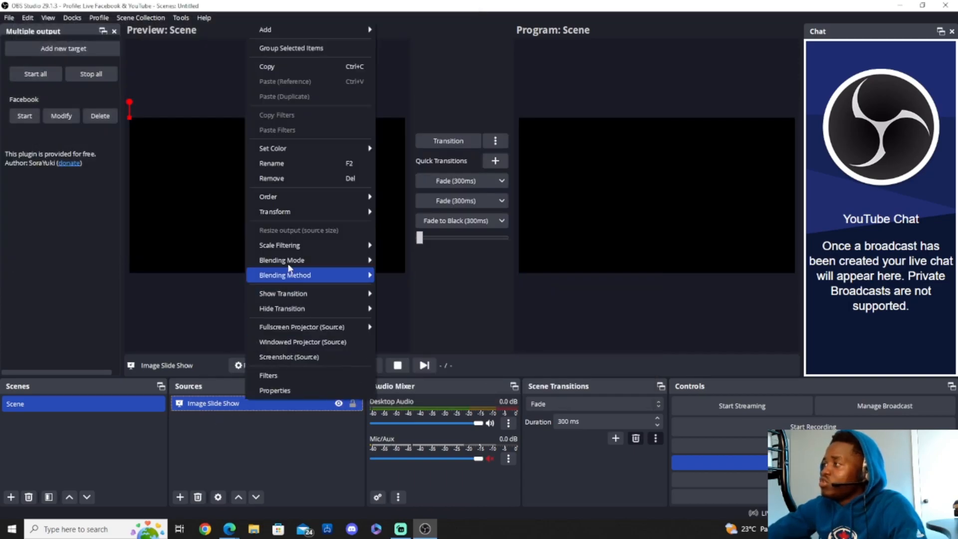
click(310, 178)
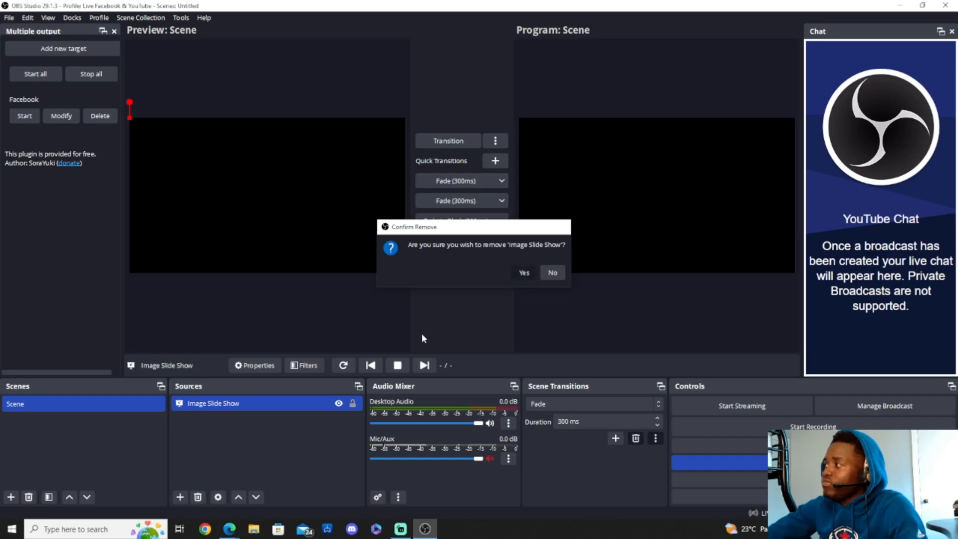
click(531, 277)
click(180, 497)
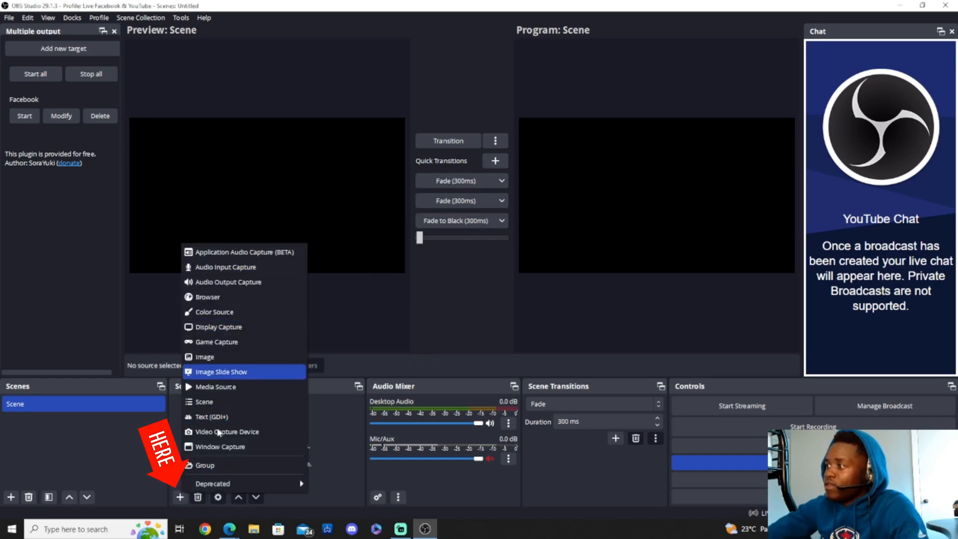
- Create an Image Slide Show whose image list holds the four New Project PNG banners
click(223, 373)
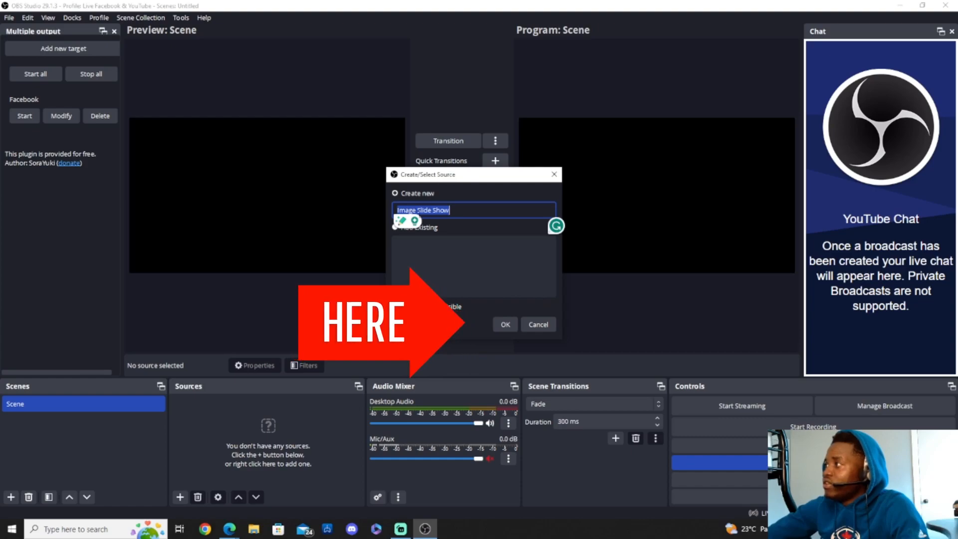
click(506, 324)
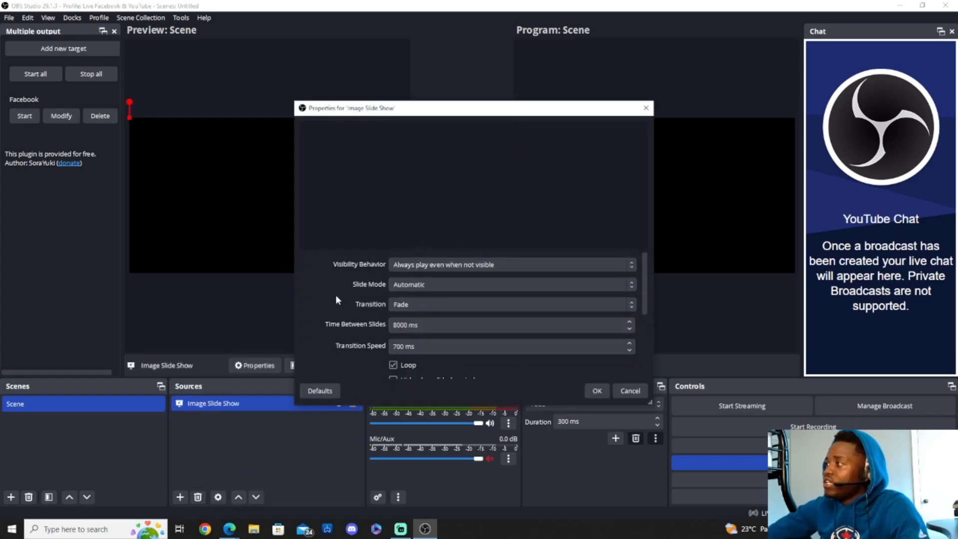
scroll(350, 297, down, 5)
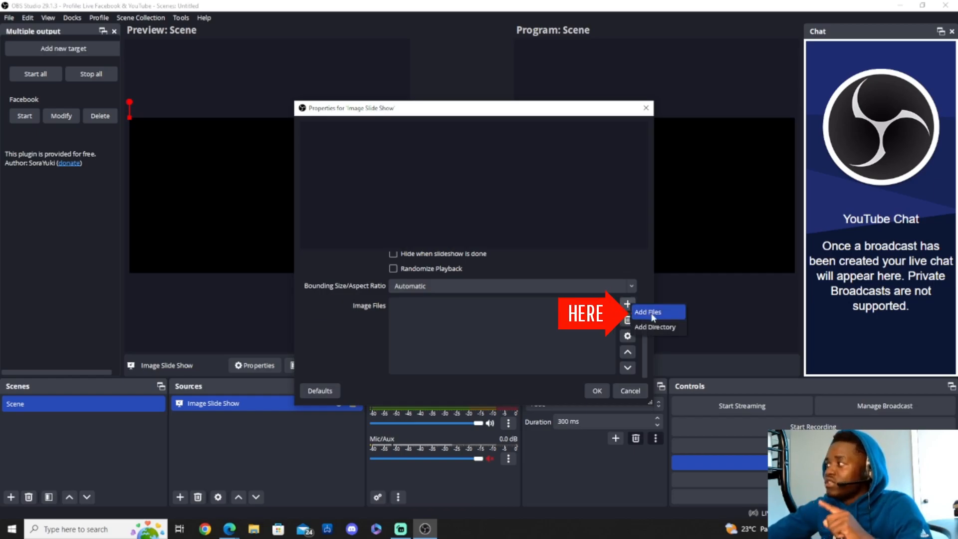
click(651, 313)
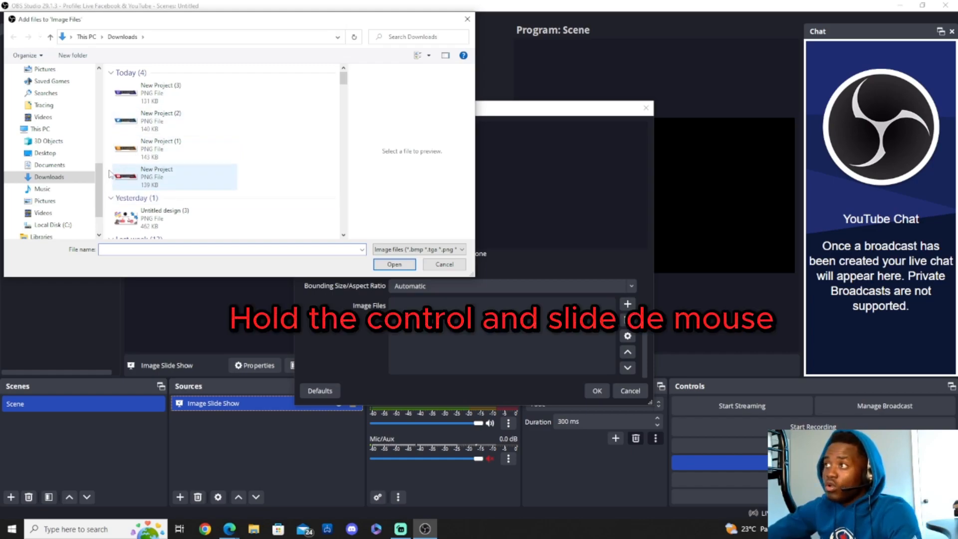
drag(109, 185, 165, 74)
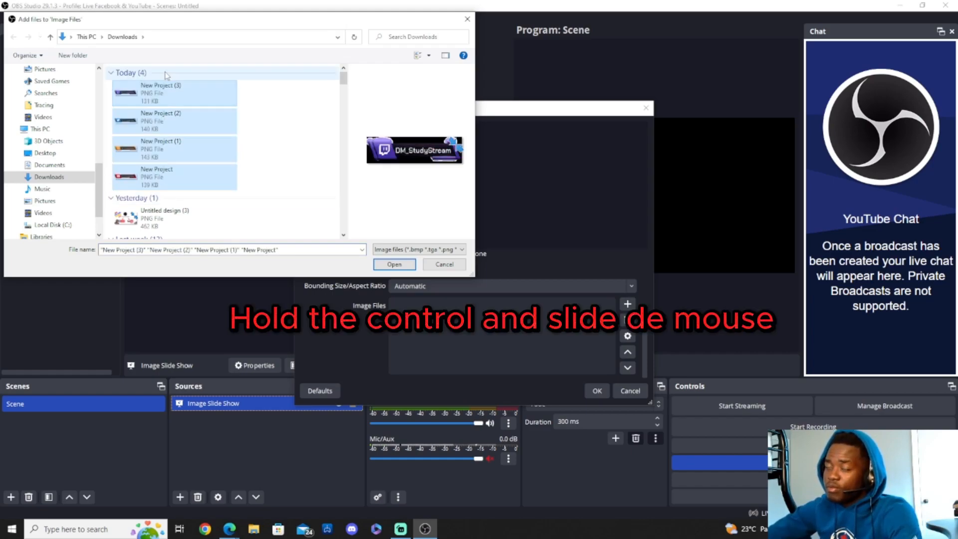
click(394, 265)
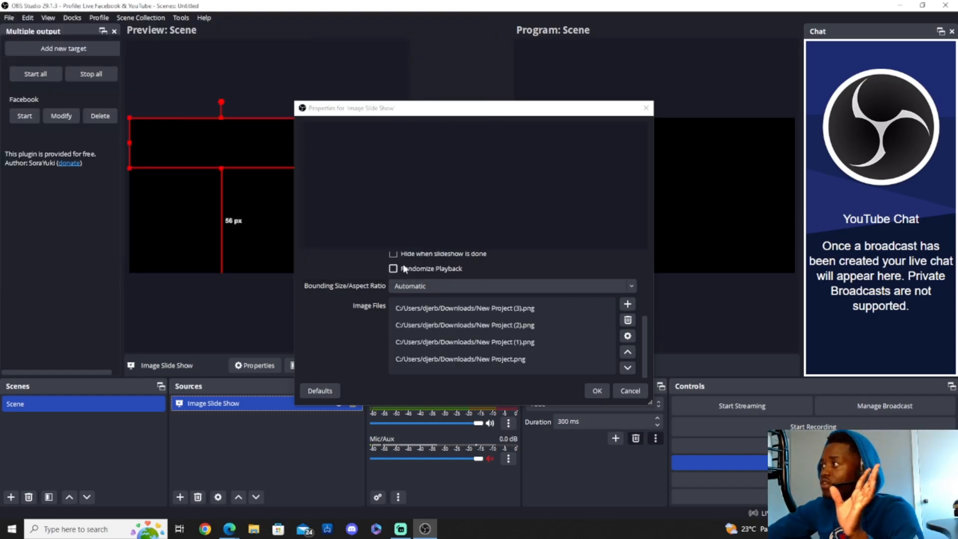
click(597, 391)
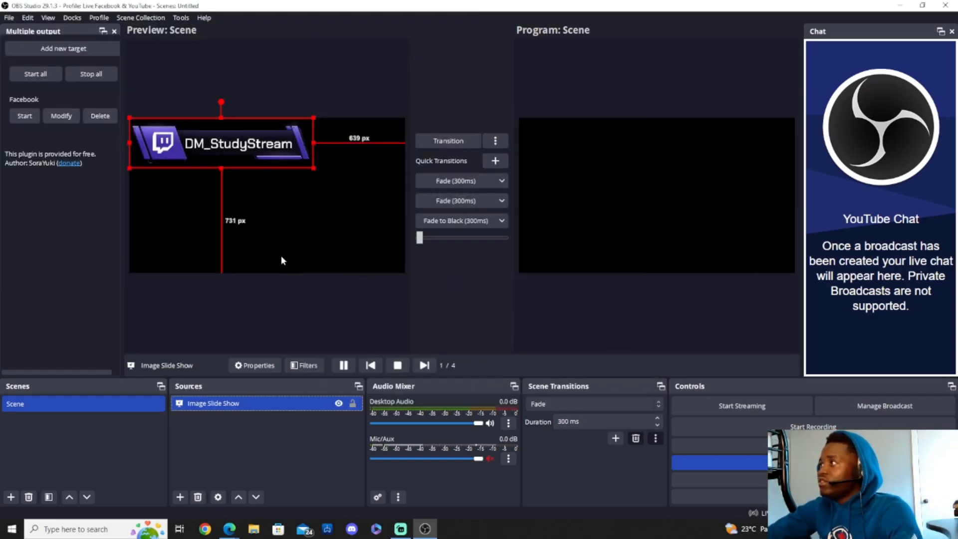
- Reopen the slideshow properties and try the Swipe, Slide, Cut and Fade transitions
double_click(273, 401)
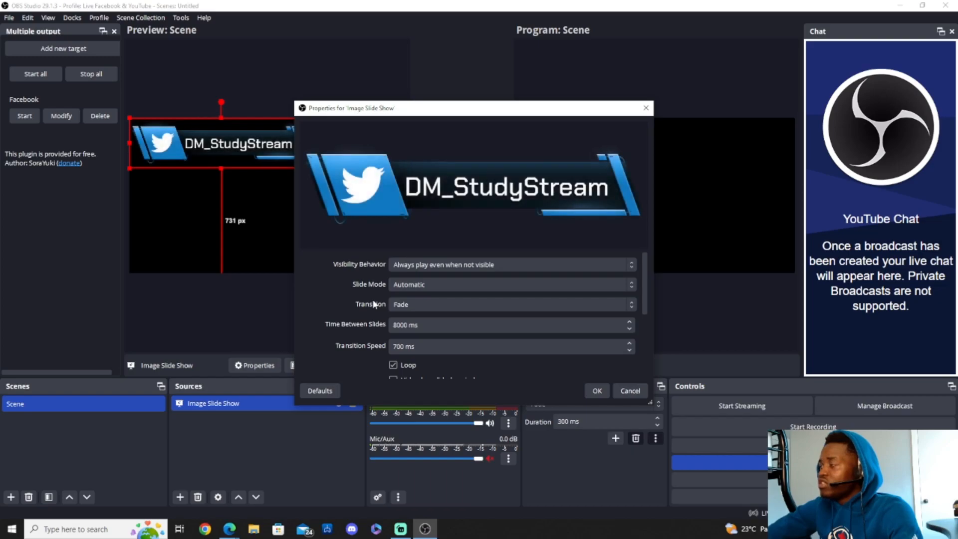
click(424, 305)
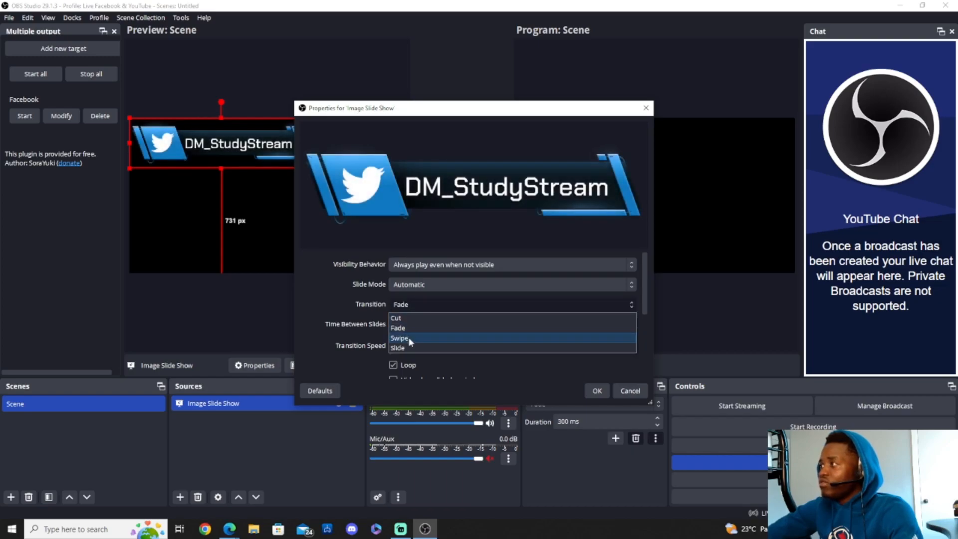
click(409, 339)
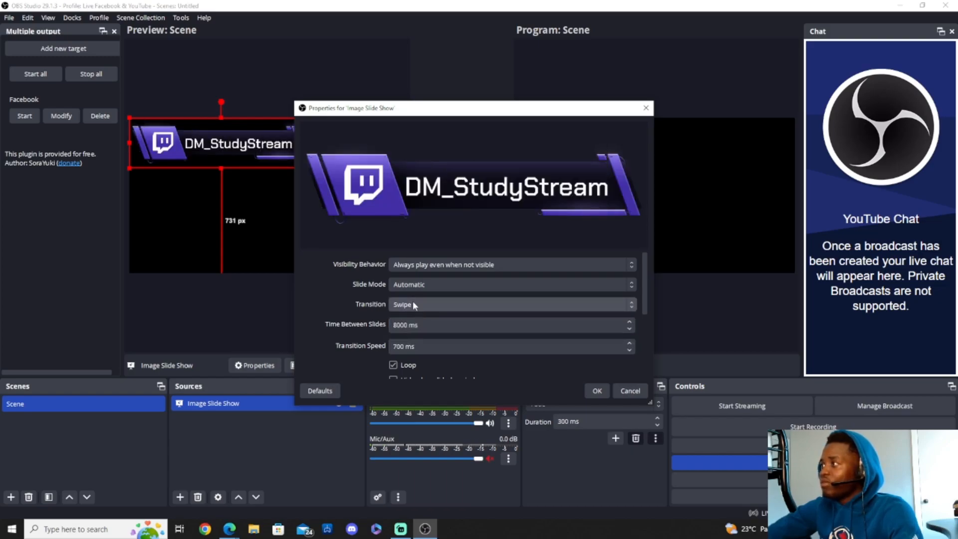
click(430, 309)
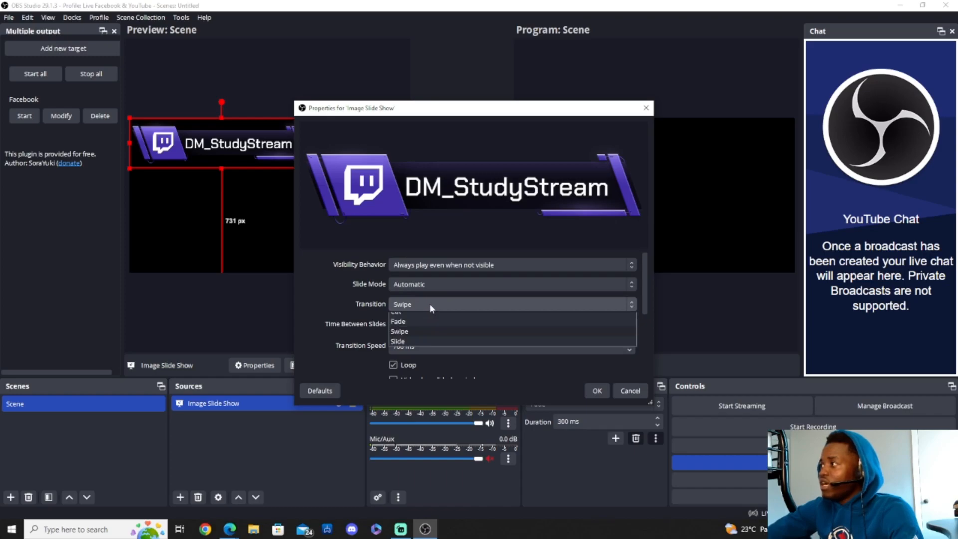
click(423, 347)
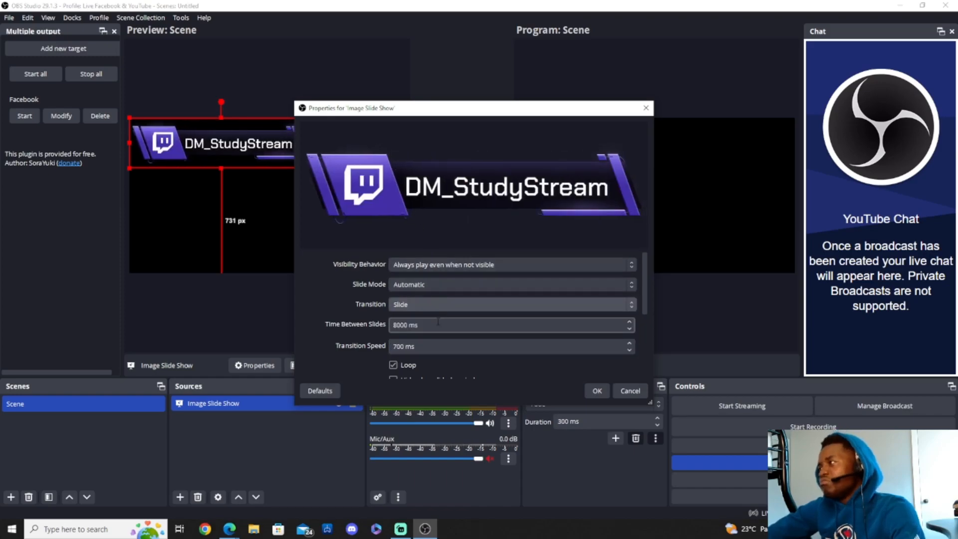
click(432, 301)
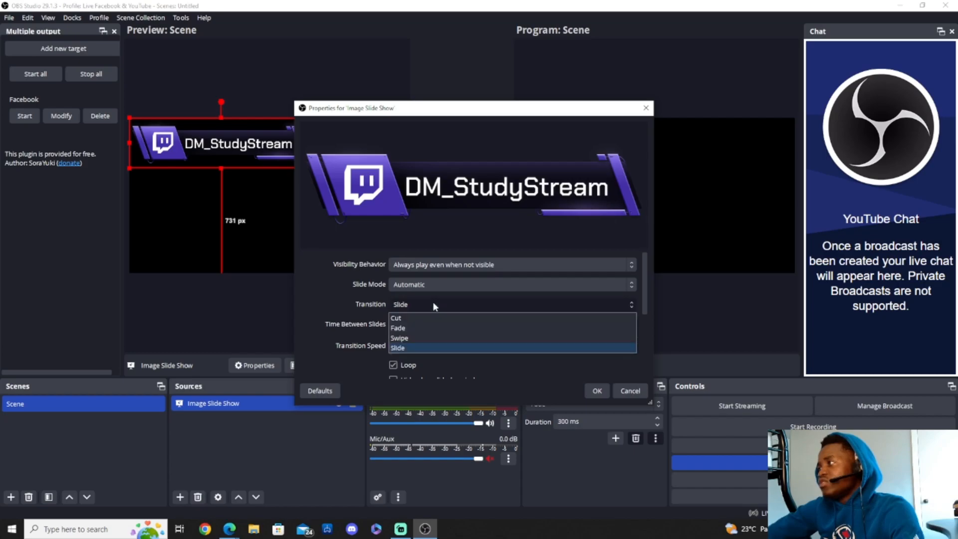
click(428, 334)
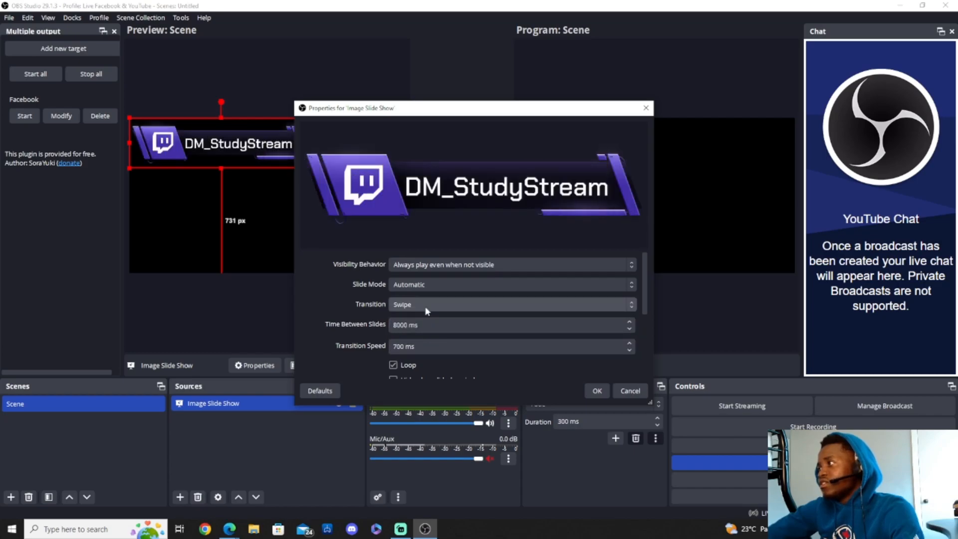
click(430, 308)
click(430, 318)
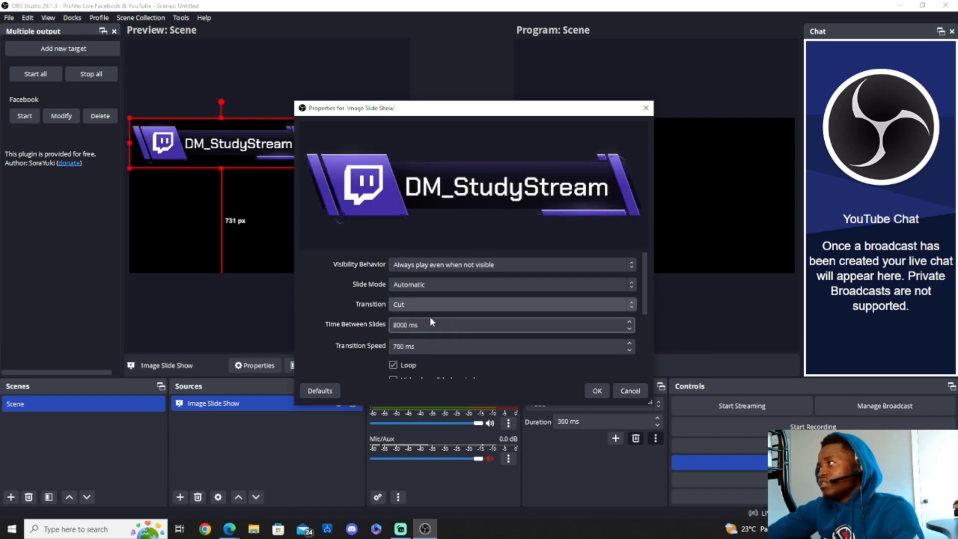
click(429, 303)
click(432, 327)
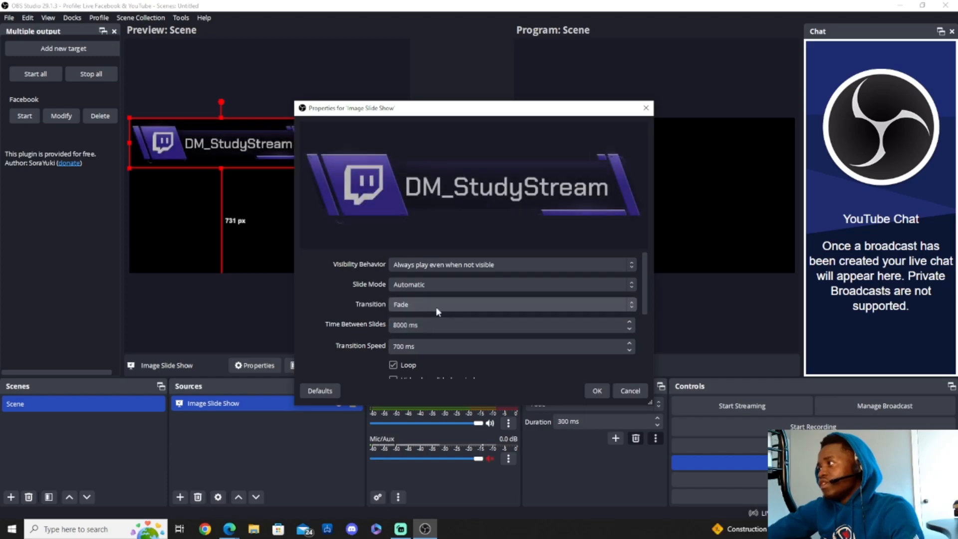
click(436, 303)
click(438, 336)
scroll(508, 315, down, 2)
scroll(509, 316, up, 2)
scroll(509, 315, down, 3)
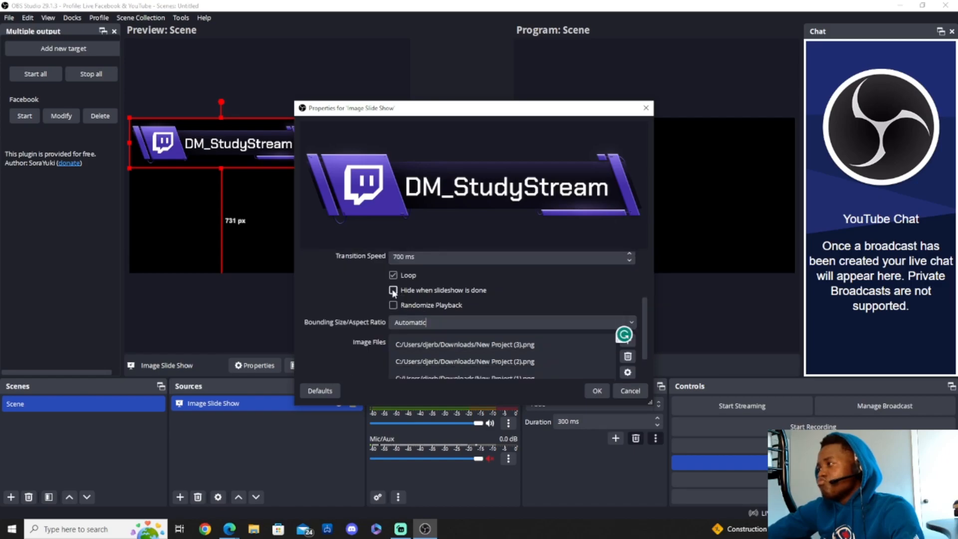
scroll(412, 294, up, 1)
scroll(403, 331, down, 2)
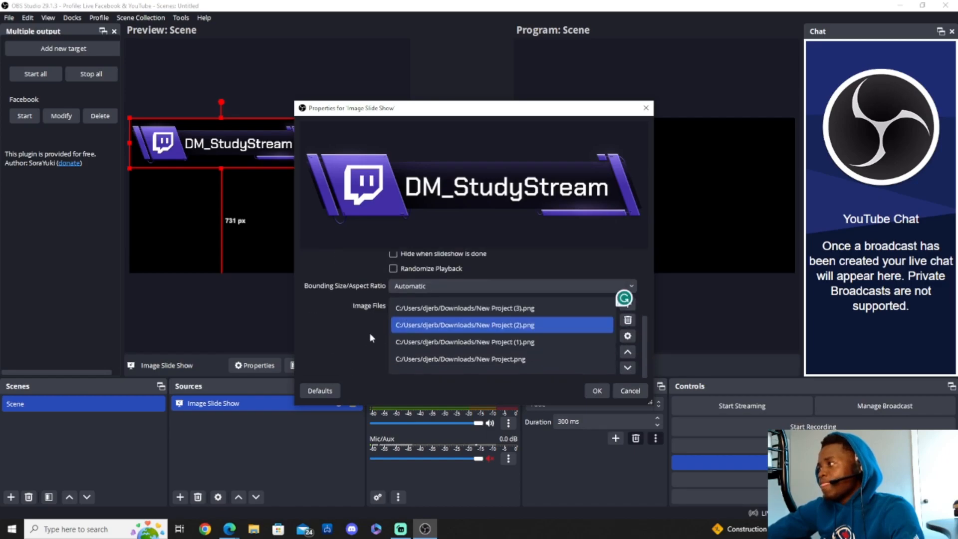
scroll(404, 309, up, 4)
- Keep Automatic slide mode and always-play visibility, set the transition to Fade, and apply
click(432, 282)
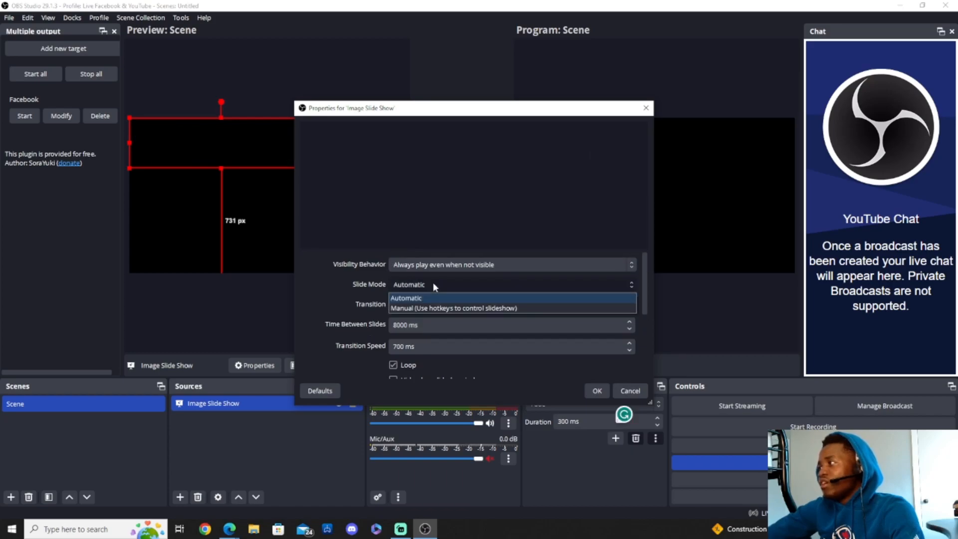
click(433, 282)
click(441, 265)
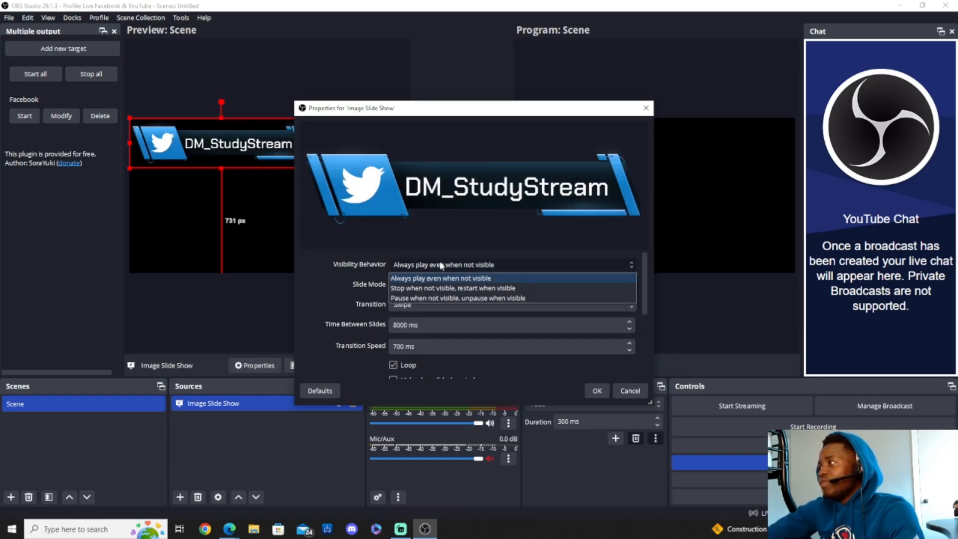
click(441, 265)
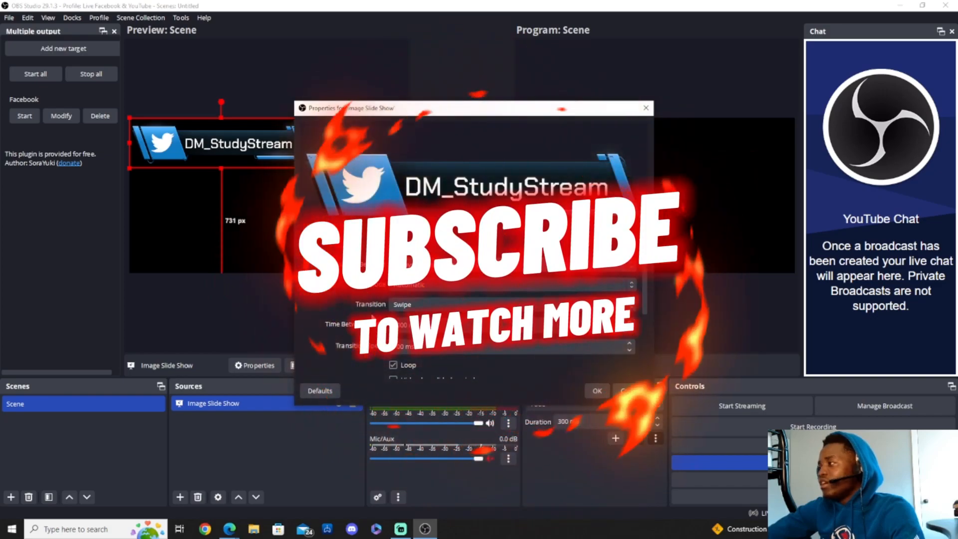
scroll(449, 309, down, 1)
scroll(381, 304, down, 1)
scroll(384, 325, up, 2)
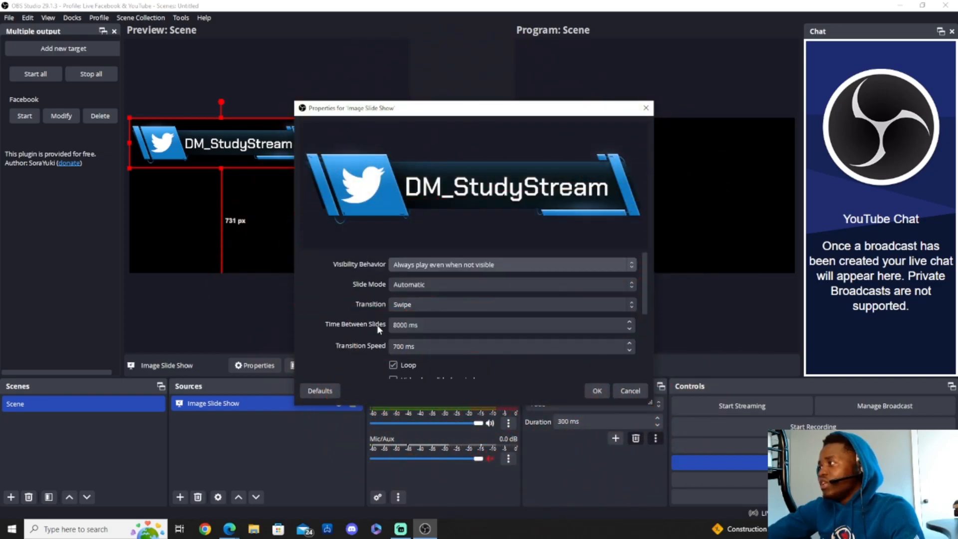
click(427, 301)
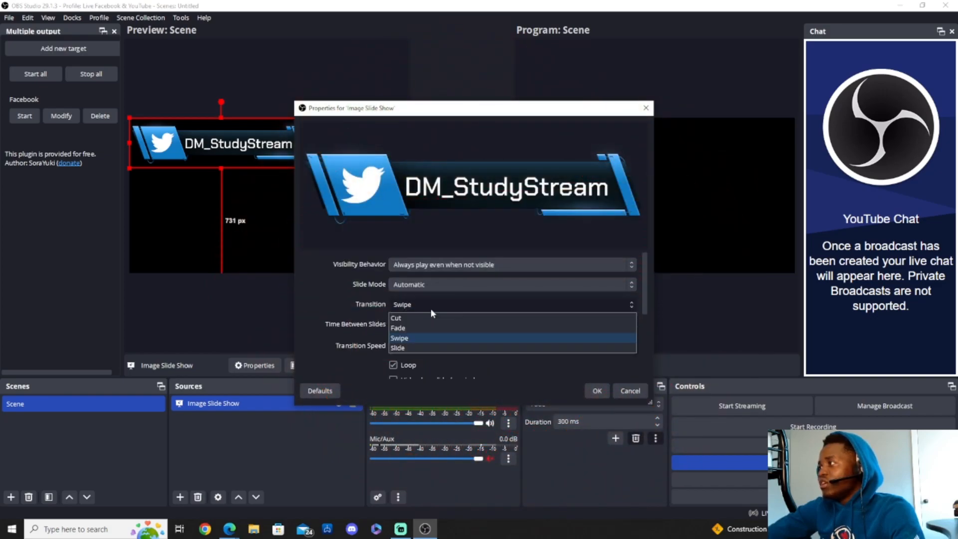
click(411, 326)
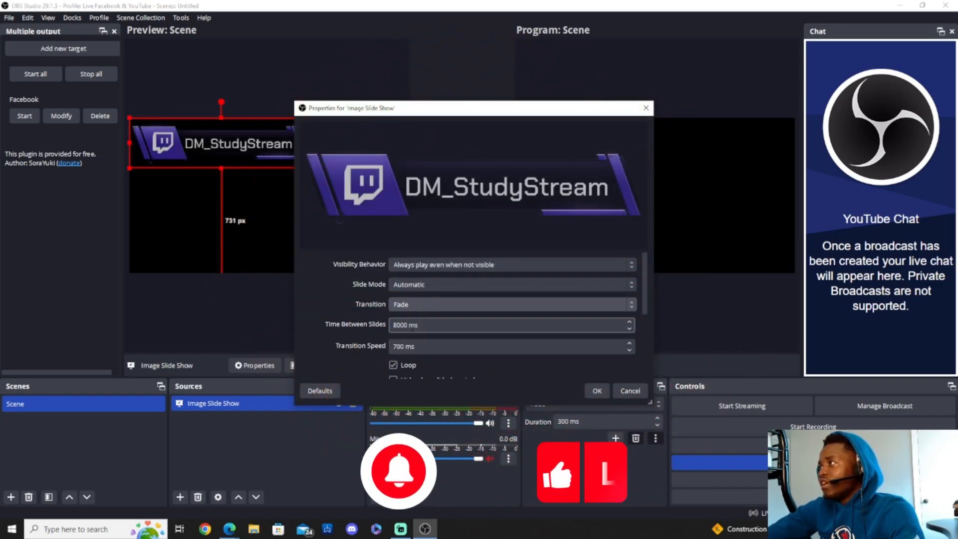
click(598, 389)
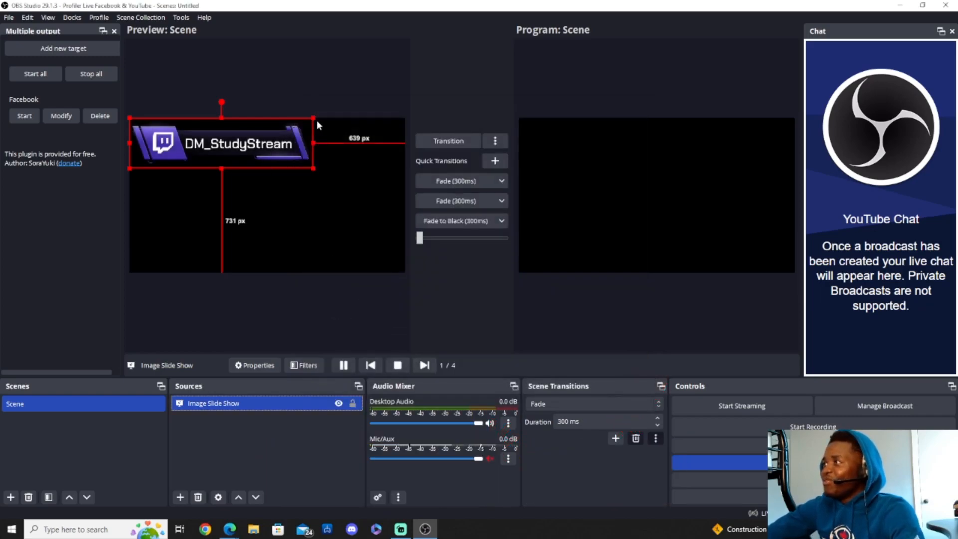
- Shrink the slideshow bar from its top-right corner and place it at the bottom centre
drag(311, 118, 278, 260)
click(239, 255)
click(310, 235)
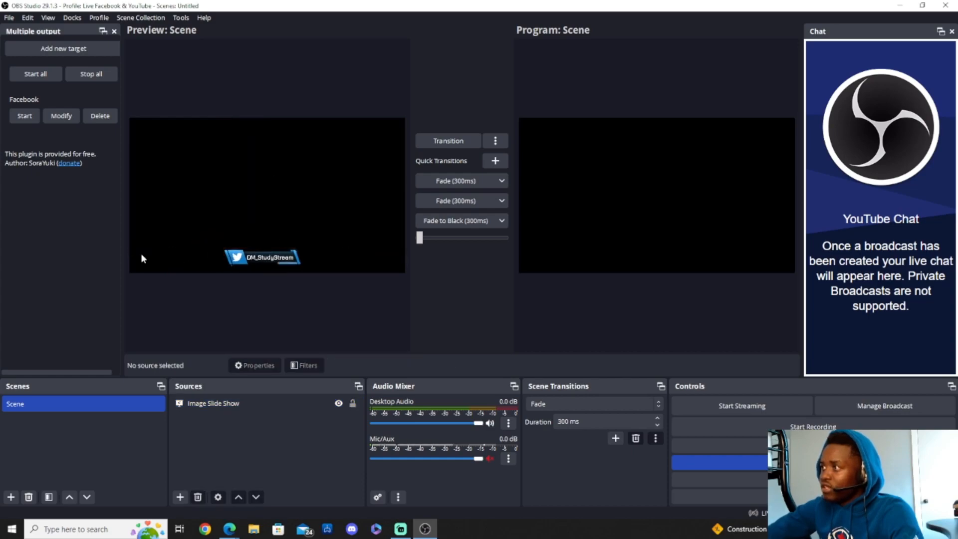
click(181, 496)
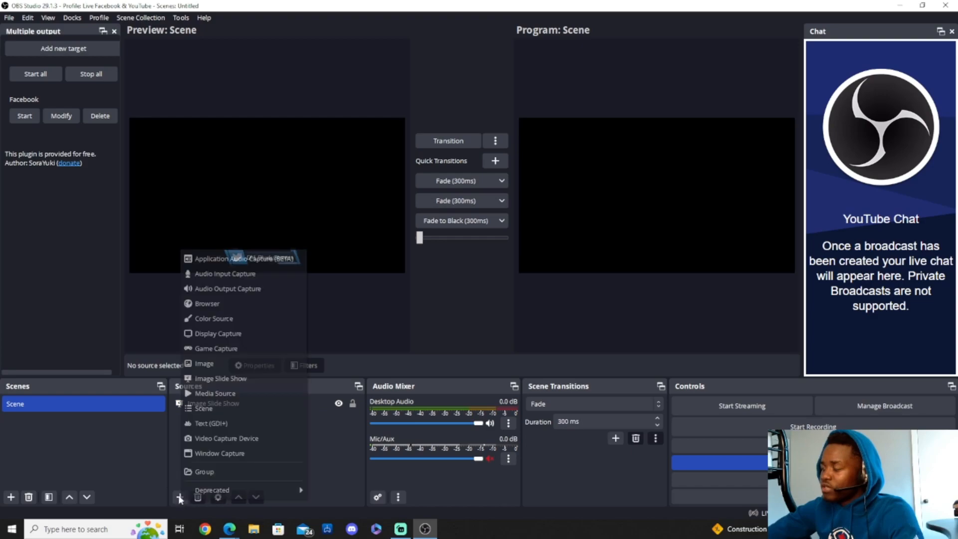
- Add a Video Capture Device source using the Logi C270 HD WebCam with default settings
click(225, 438)
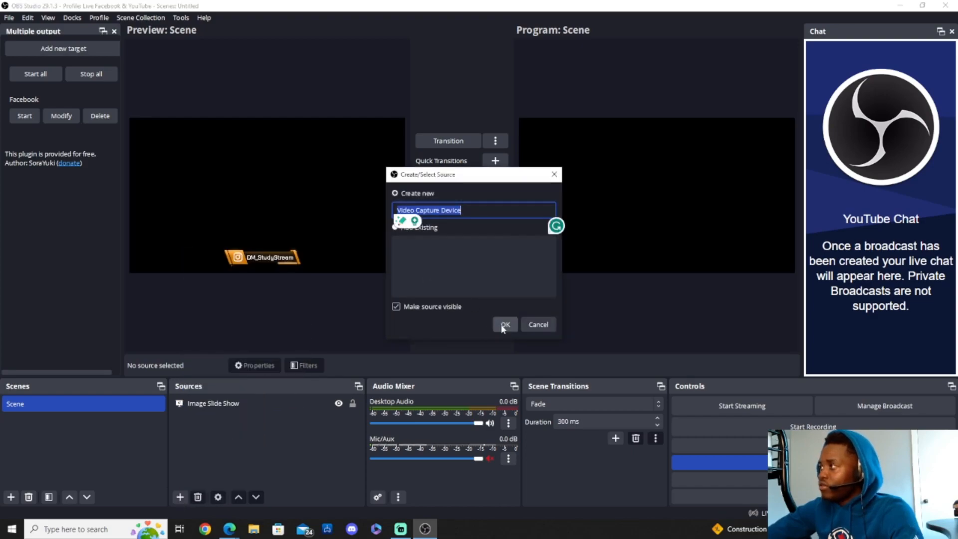
click(504, 325)
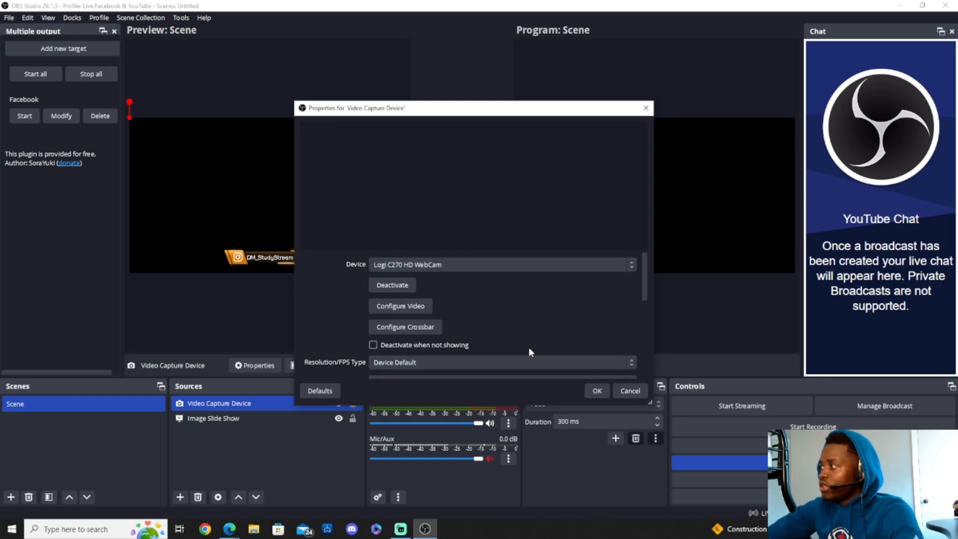
click(597, 391)
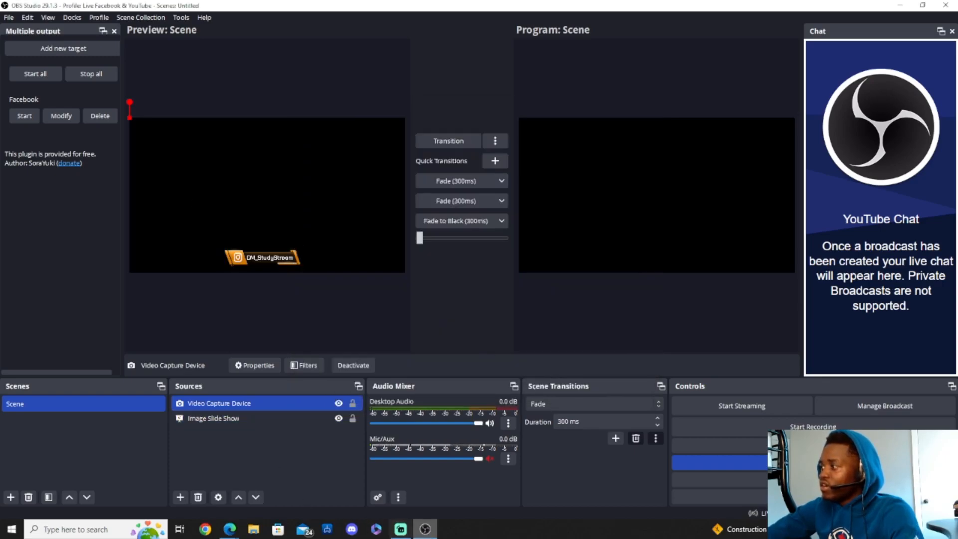
- In Streamlabs Desktop, hide the Webcam Group and transition the scene to live
click(402, 529)
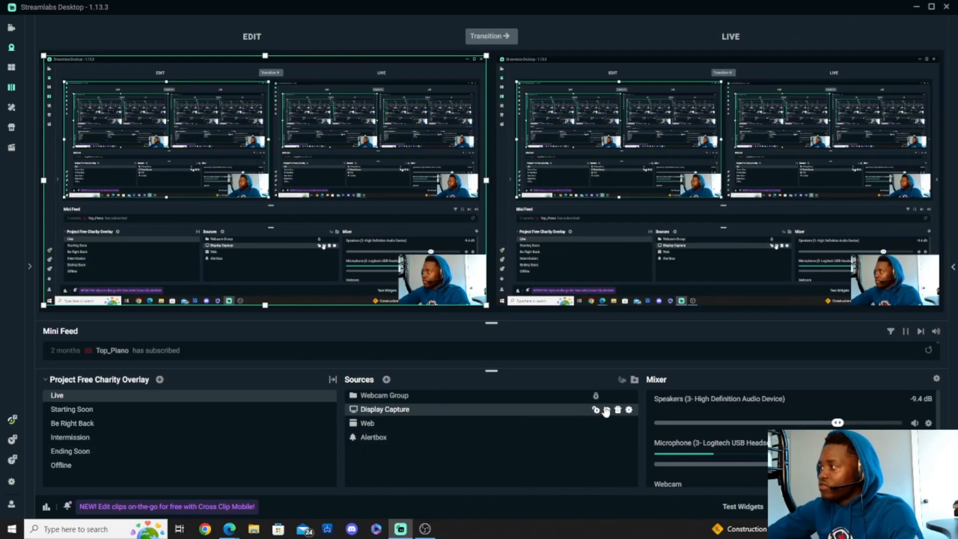
click(601, 396)
click(607, 395)
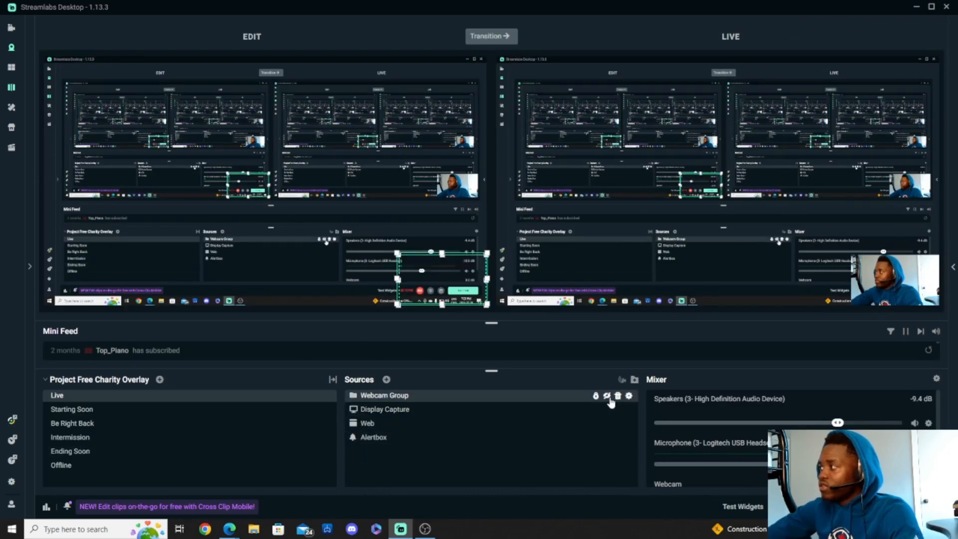
click(491, 37)
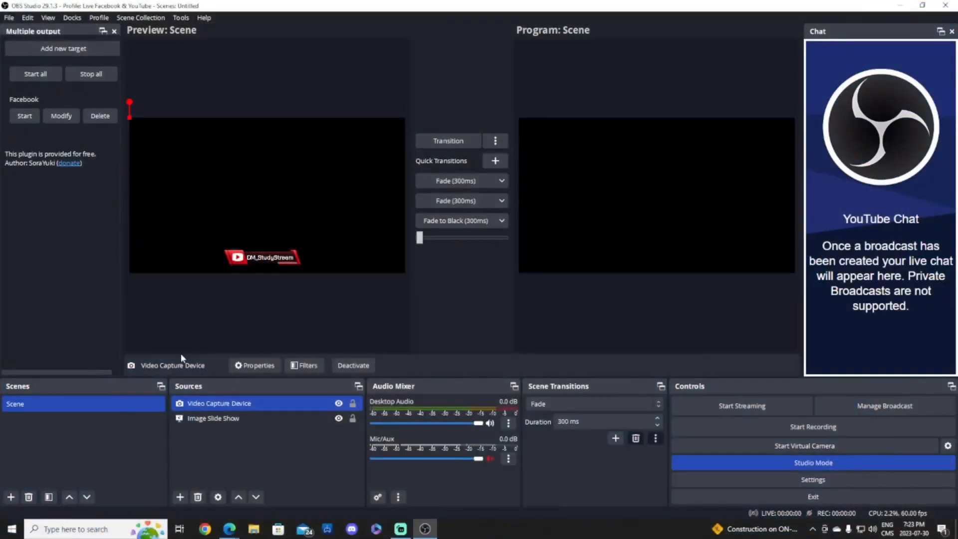
double_click(261, 402)
click(410, 265)
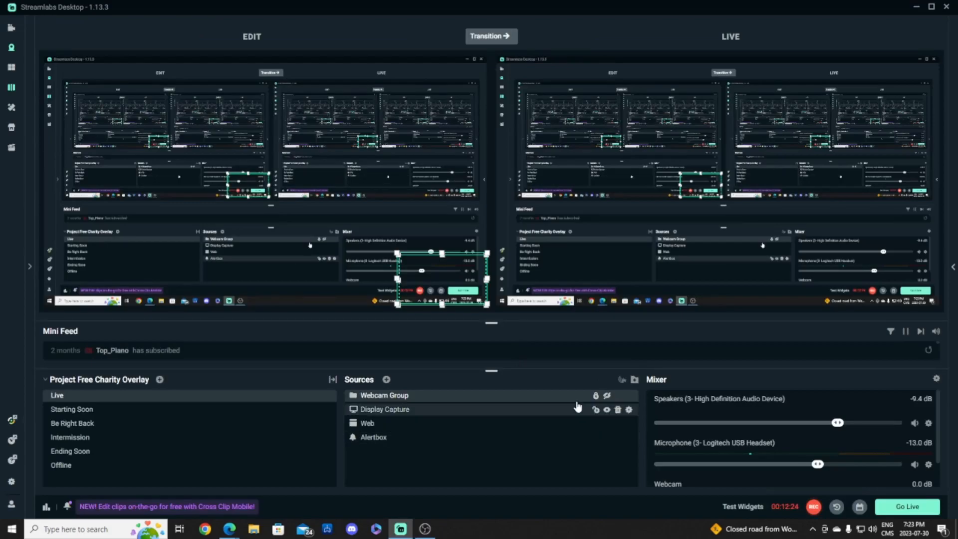
click(607, 395)
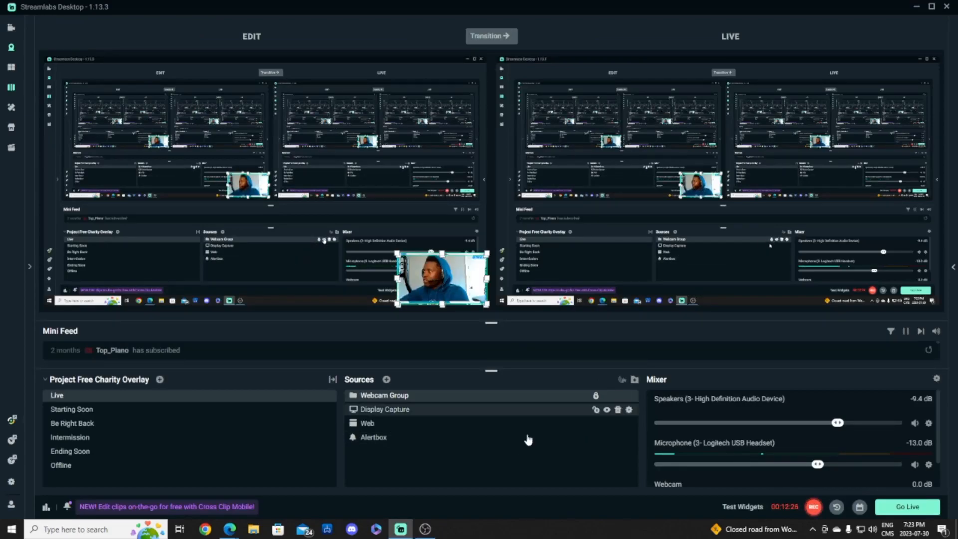
click(434, 528)
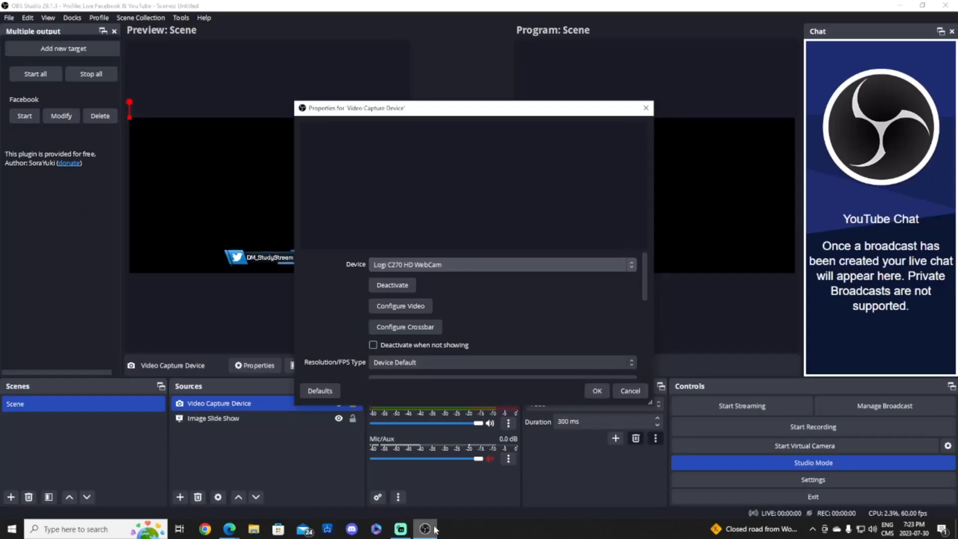
click(597, 391)
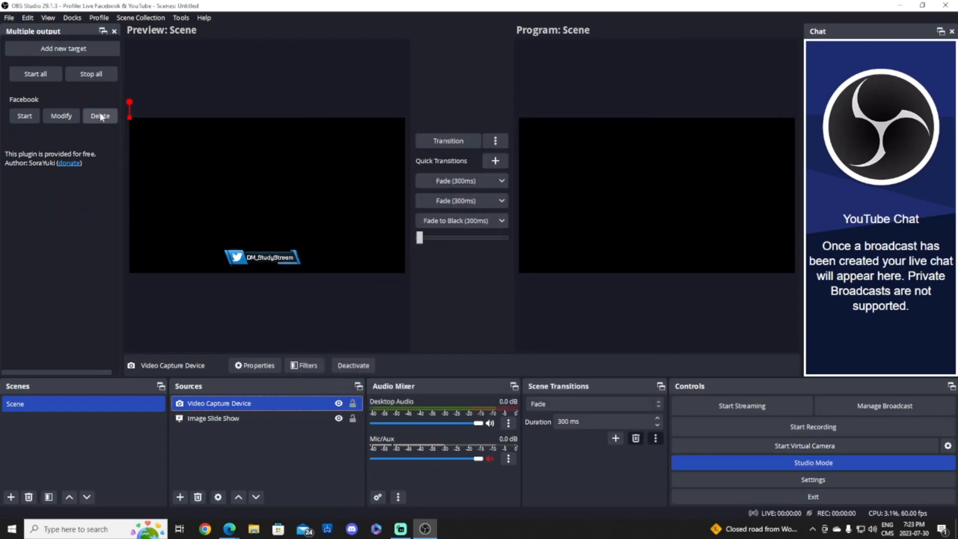
- Remove the Video Capture Device webcam source from the scene
right_click(217, 406)
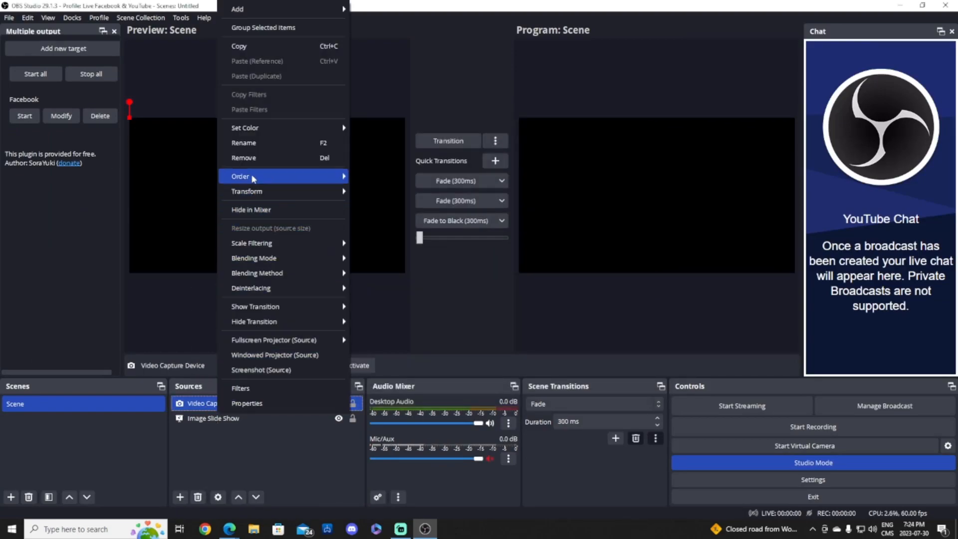
click(250, 158)
click(528, 272)
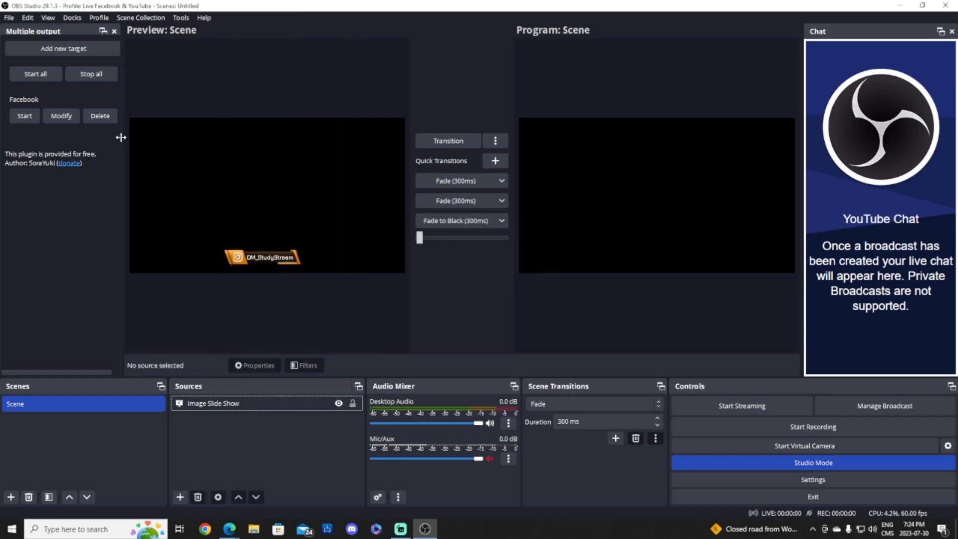
- Enlarge the slideshow bar at the bottom of the scene, then switch to Streamlabs Desktop
click(291, 258)
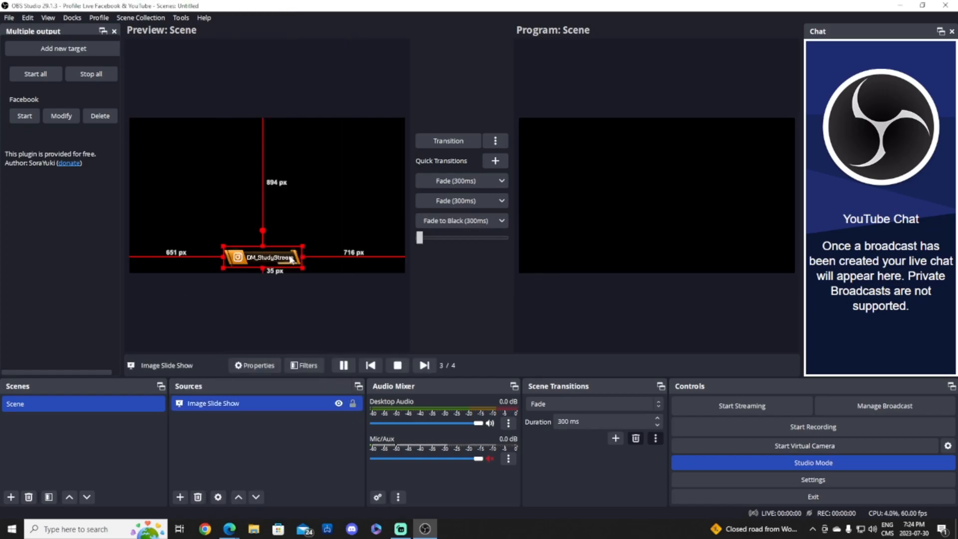
drag(312, 241, 359, 228)
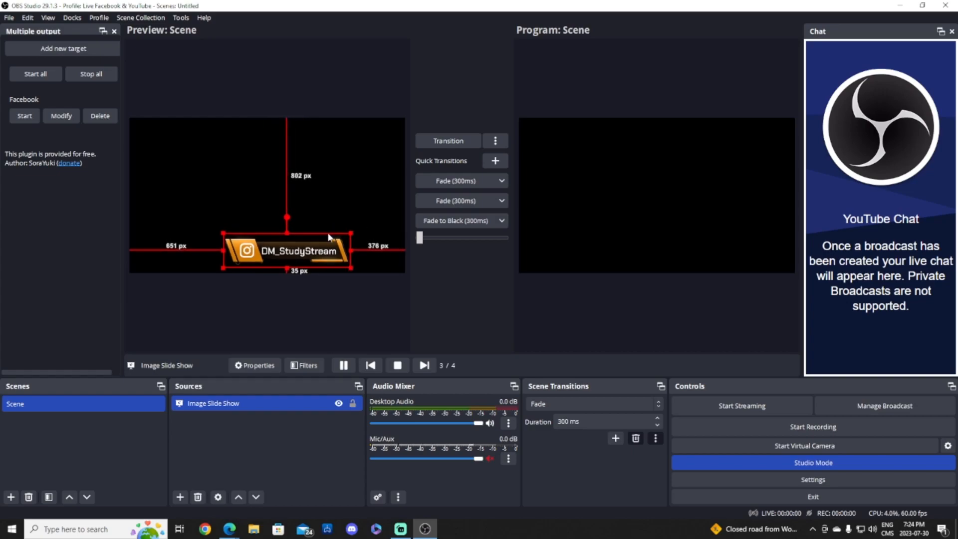
click(181, 497)
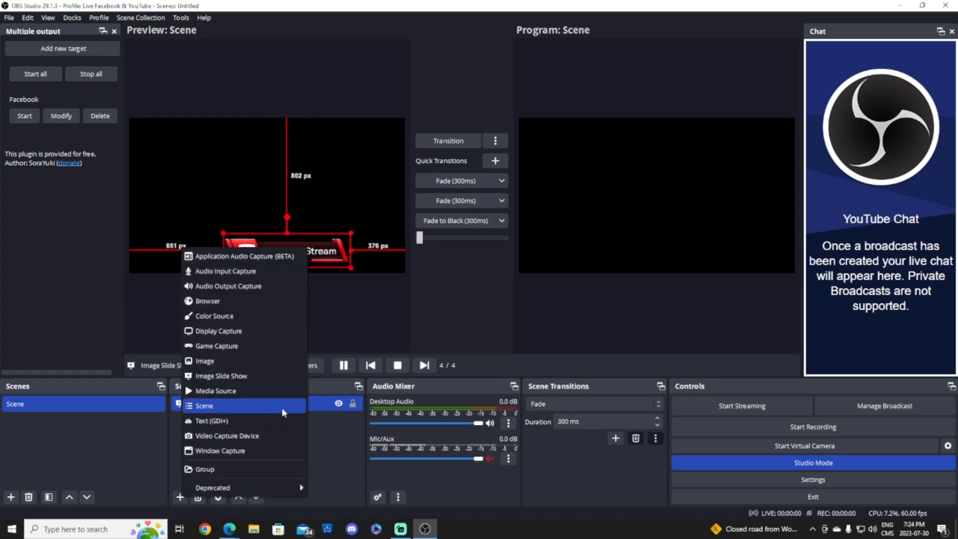
click(316, 437)
click(400, 528)
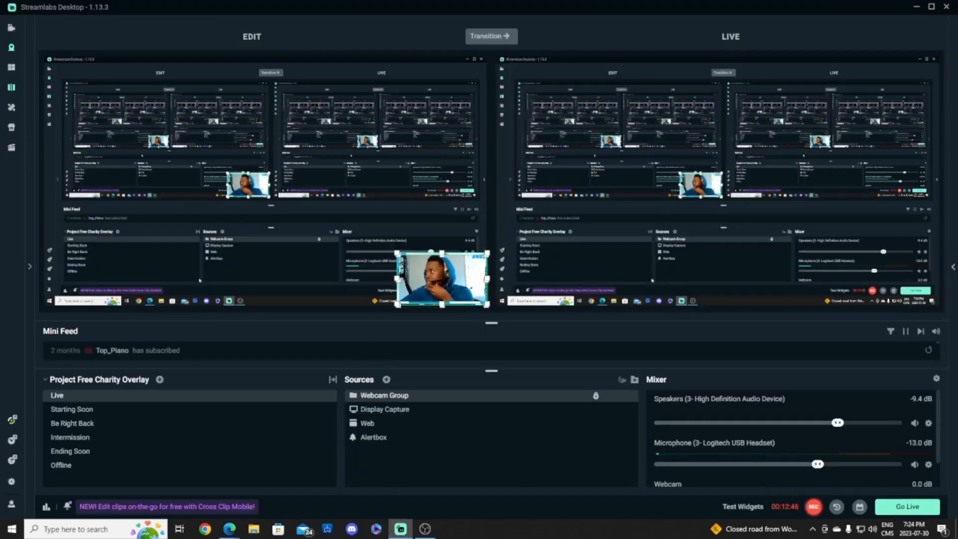
- Bring the Edge browser to the front and enter 'ypou' in its address bar
mouse_move(229, 528)
click(225, 505)
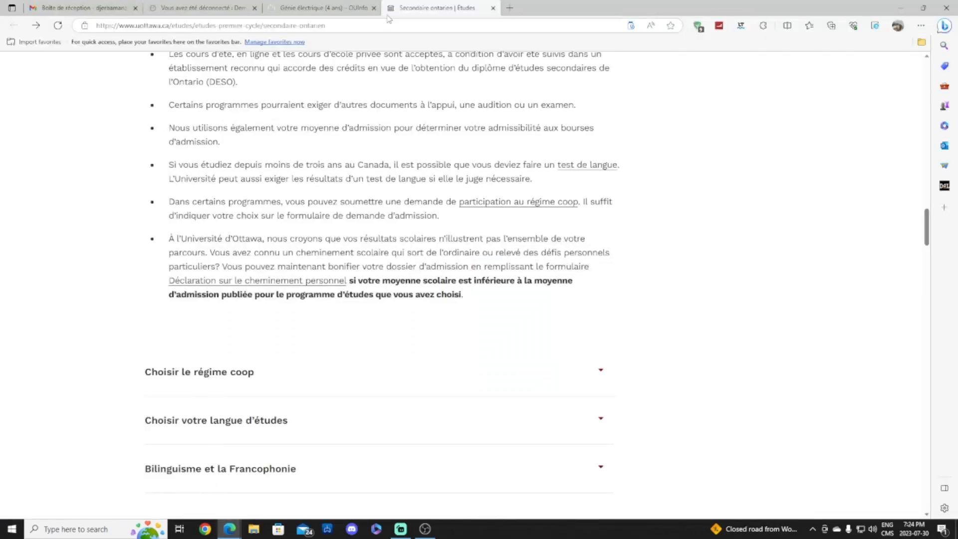
click(513, 7)
text(ypou)
key(Return)
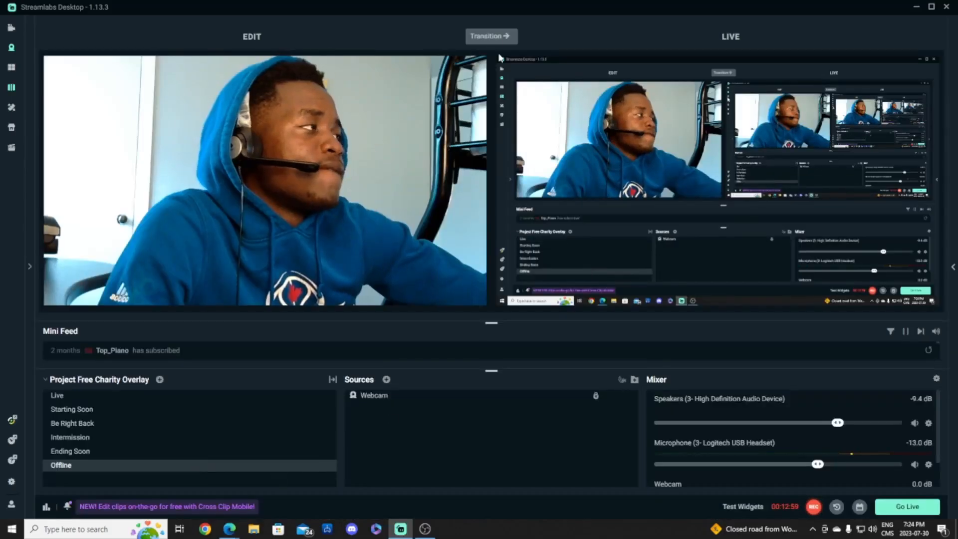